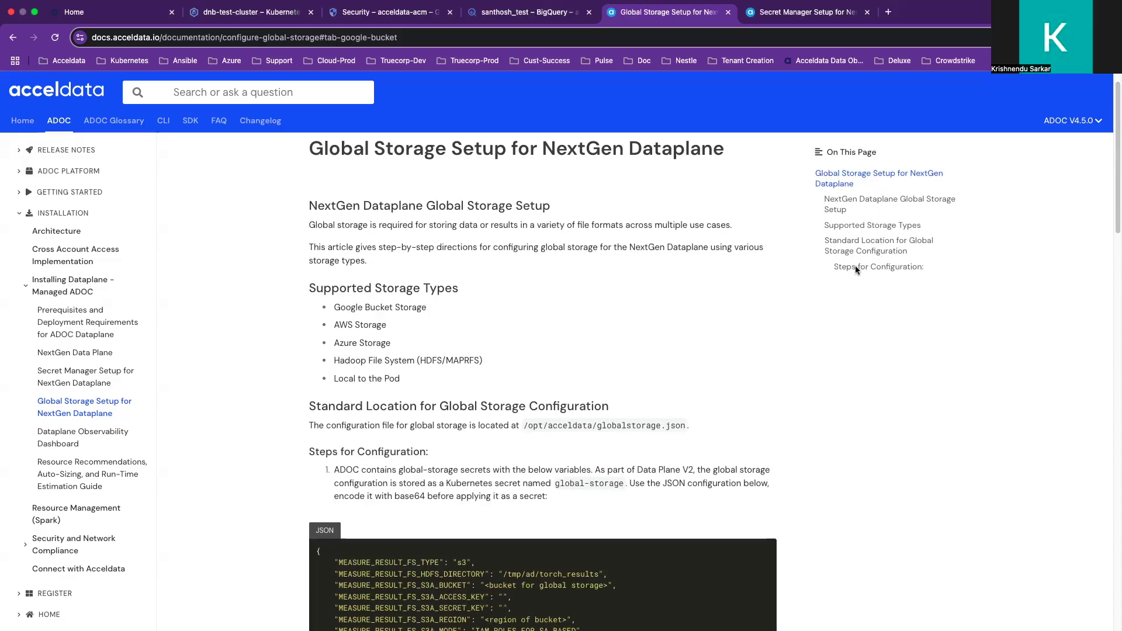
Step: Examine the global storage JSON template in the documentation, including the storage type, GCS bucket, key file and GCS mode fields
{"action": "scroll", "coordinate": [855, 265], "scroll_direction": "down", "scroll_amount": 4}
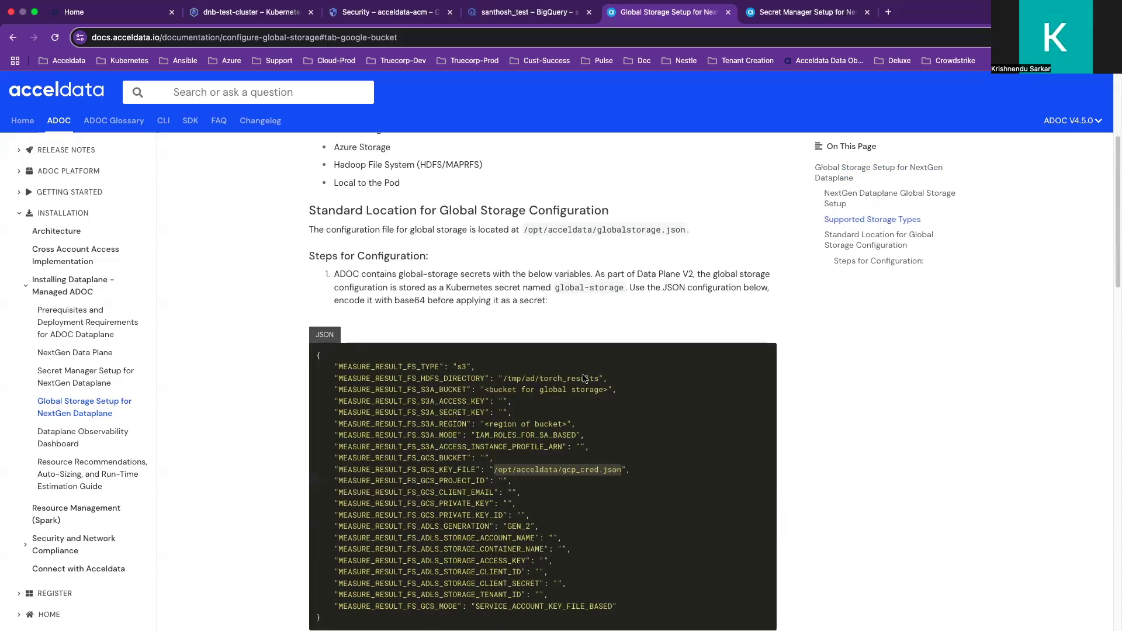
{"action": "scroll", "coordinate": [374, 375], "scroll_direction": "down", "scroll_amount": 1}
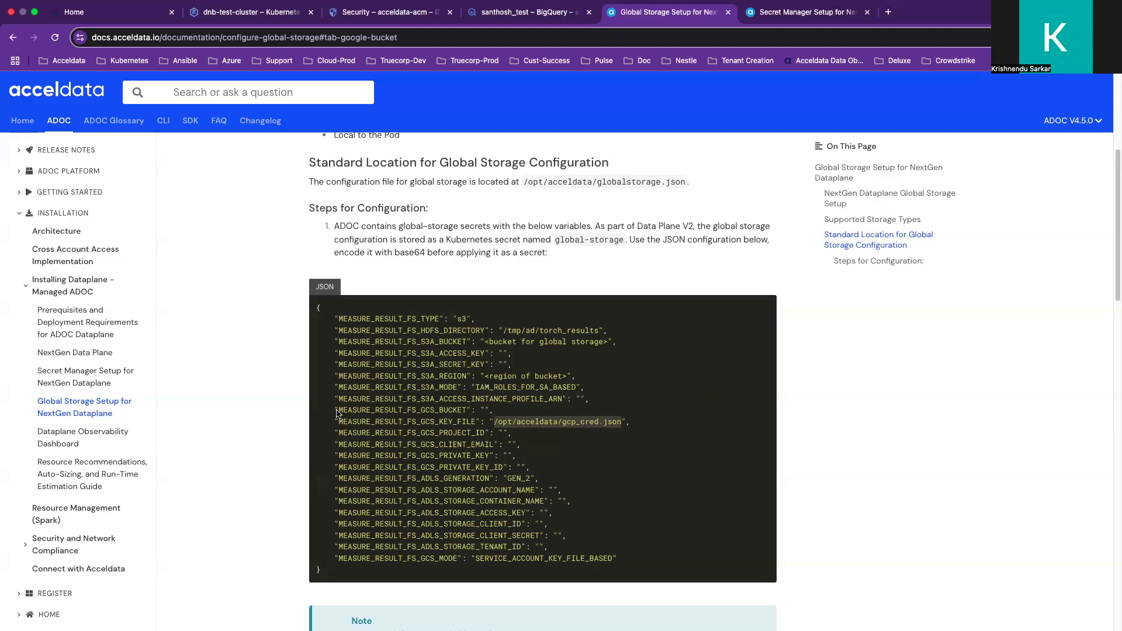
{"action": "left_click_drag", "start_coordinate": [340, 318], "coordinate": [462, 319]}
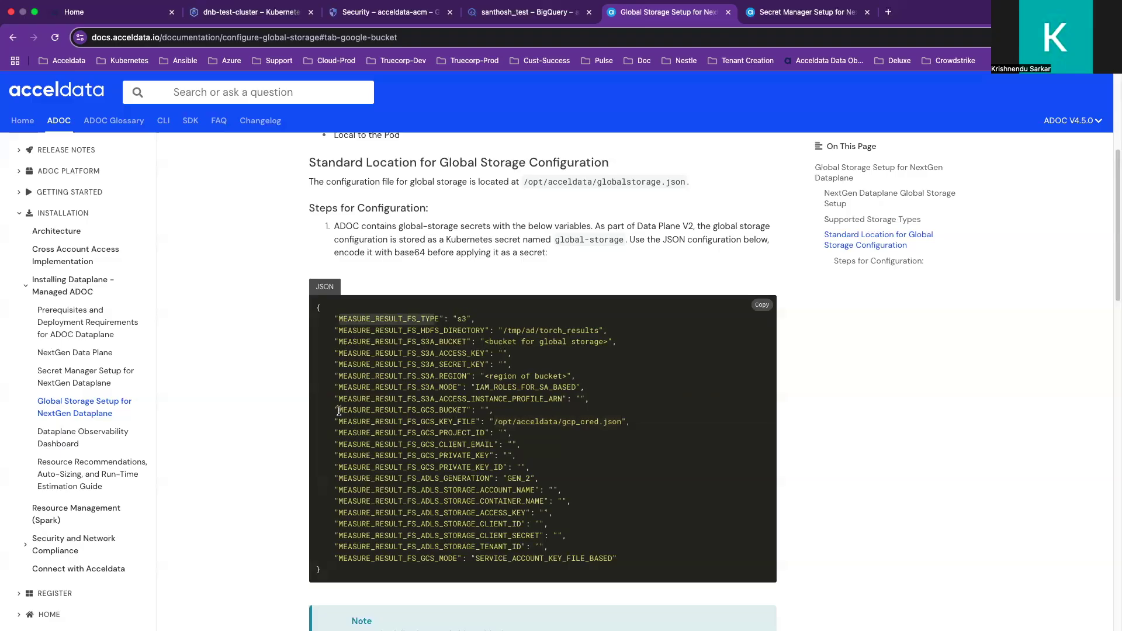
{"action": "double_click", "coordinate": [465, 410]}
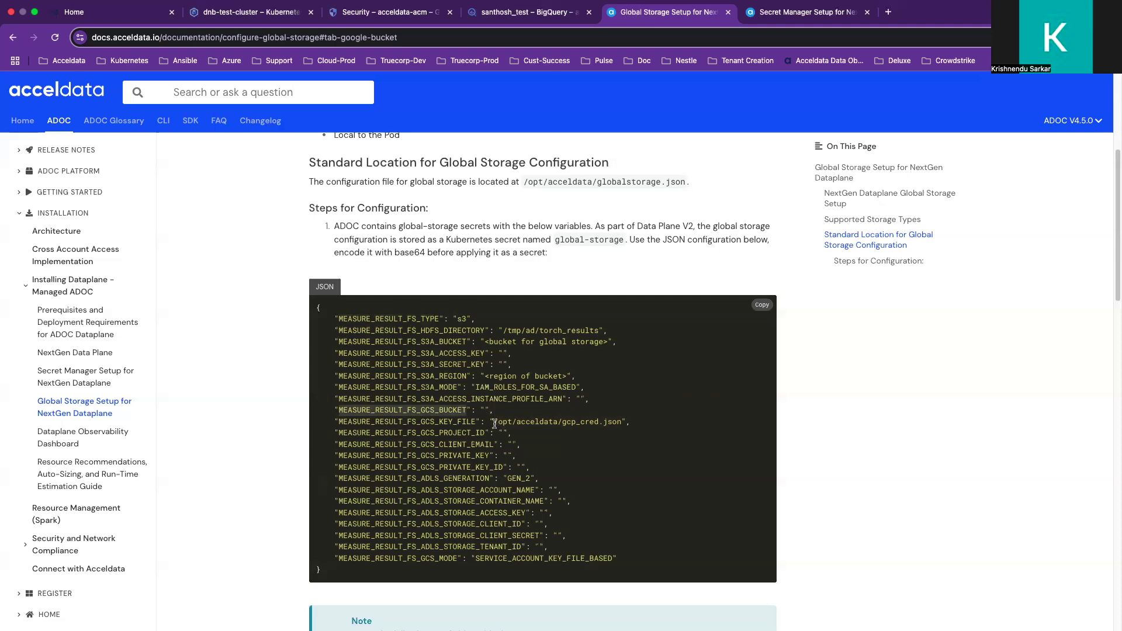
{"action": "left_click_drag", "start_coordinate": [621, 423], "coordinate": [494, 422]}
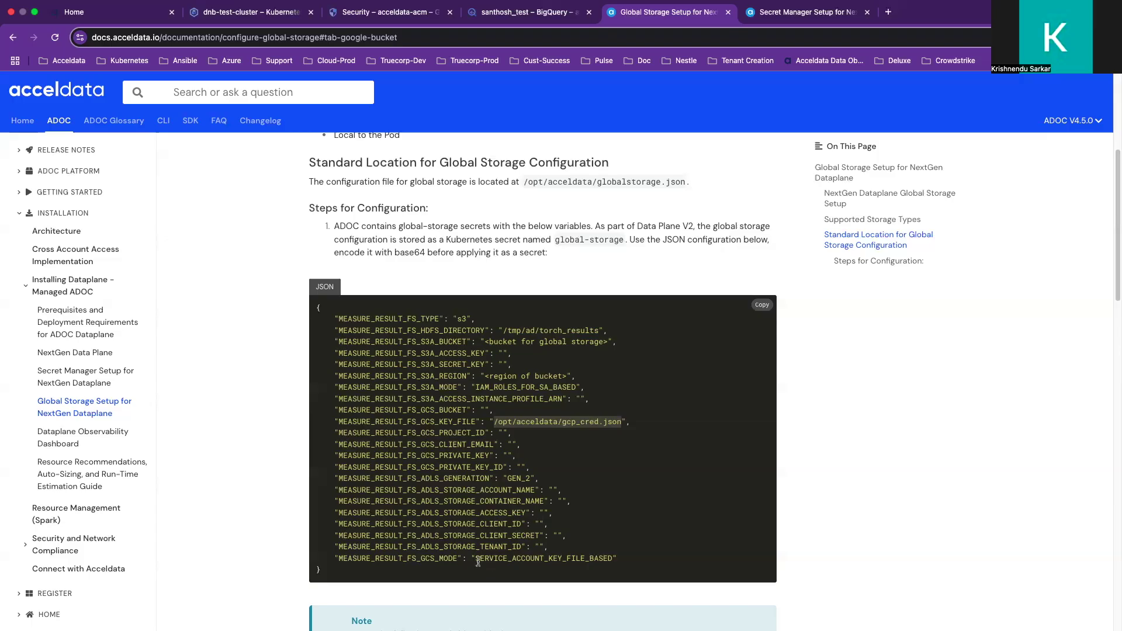
{"action": "double_click", "coordinate": [610, 559]}
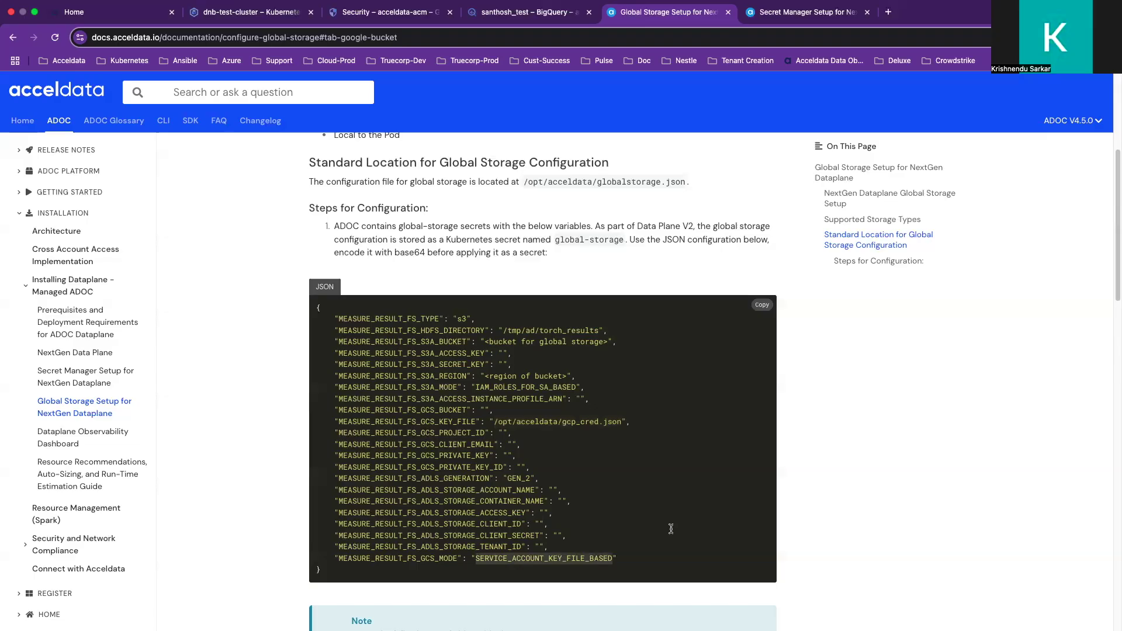
Step: Read the Google Bucket instructions for the storage type, bucket name, SERVICE_ACCOUNT_KEY_FILE_BASED mode and GCP credential file path
{"action": "scroll", "coordinate": [671, 529], "scroll_direction": "down", "scroll_amount": 1}
{"action": "scroll", "coordinate": [398, 518], "scroll_direction": "down", "scroll_amount": 5}
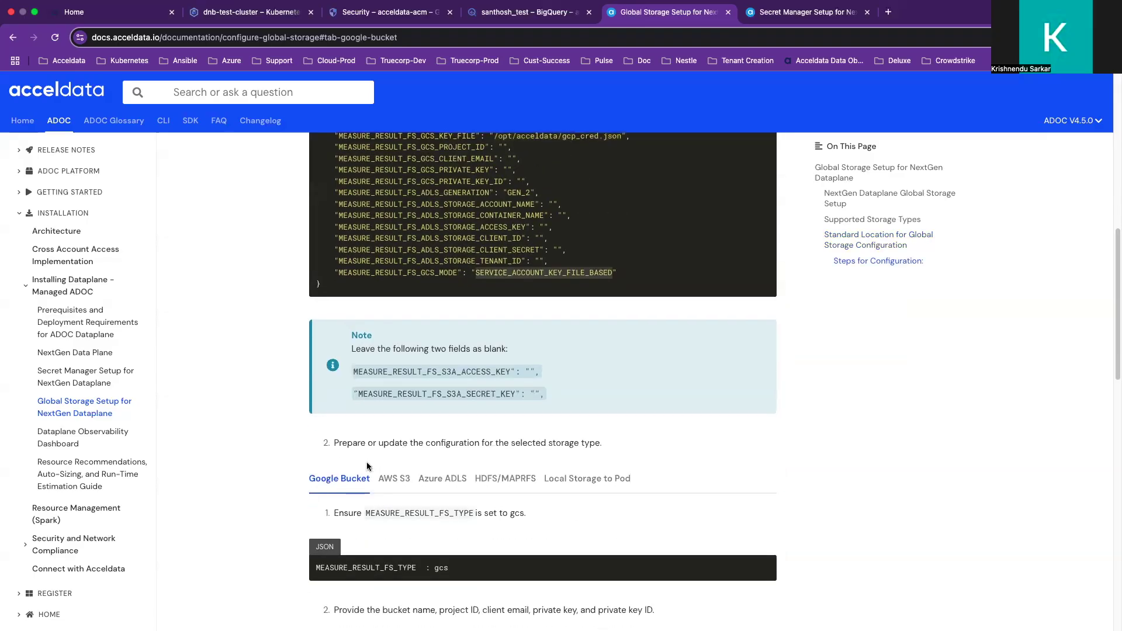
{"action": "scroll", "coordinate": [312, 438], "scroll_direction": "down", "scroll_amount": 3}
{"action": "scroll", "coordinate": [313, 438], "scroll_direction": "down", "scroll_amount": 1}
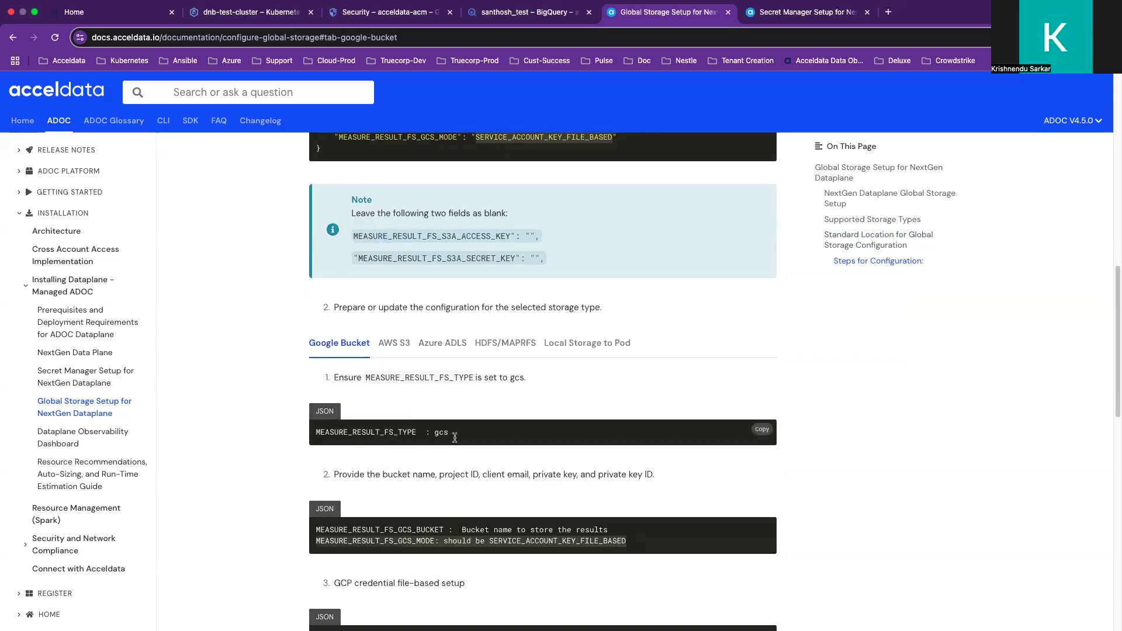
{"action": "scroll", "coordinate": [440, 454], "scroll_direction": "down", "scroll_amount": 3}
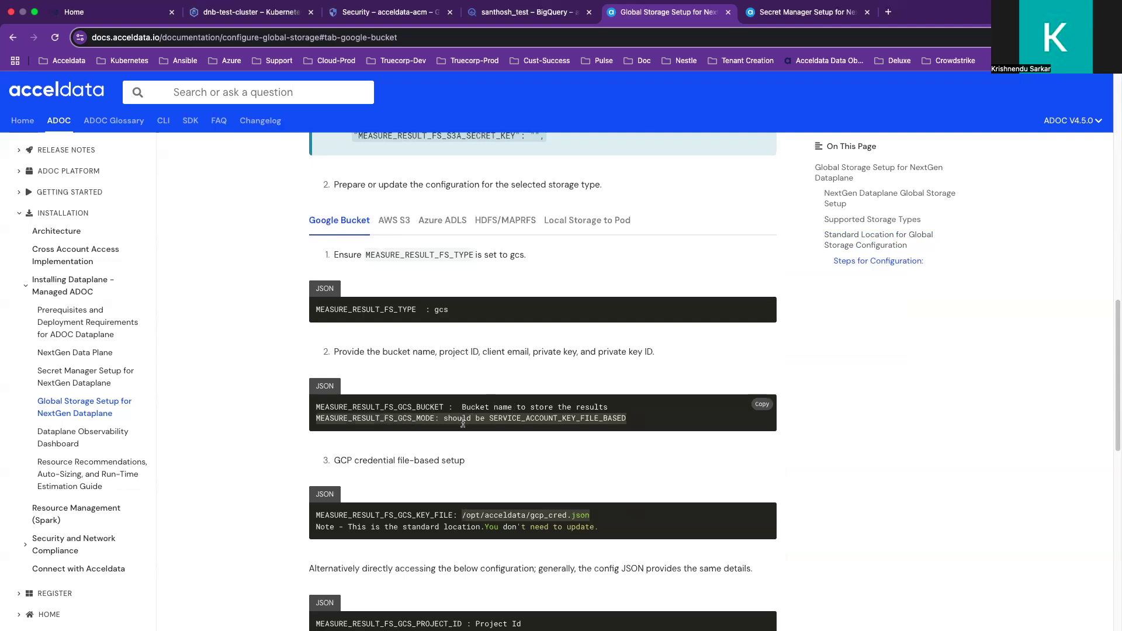
{"action": "double_click", "coordinate": [626, 418]}
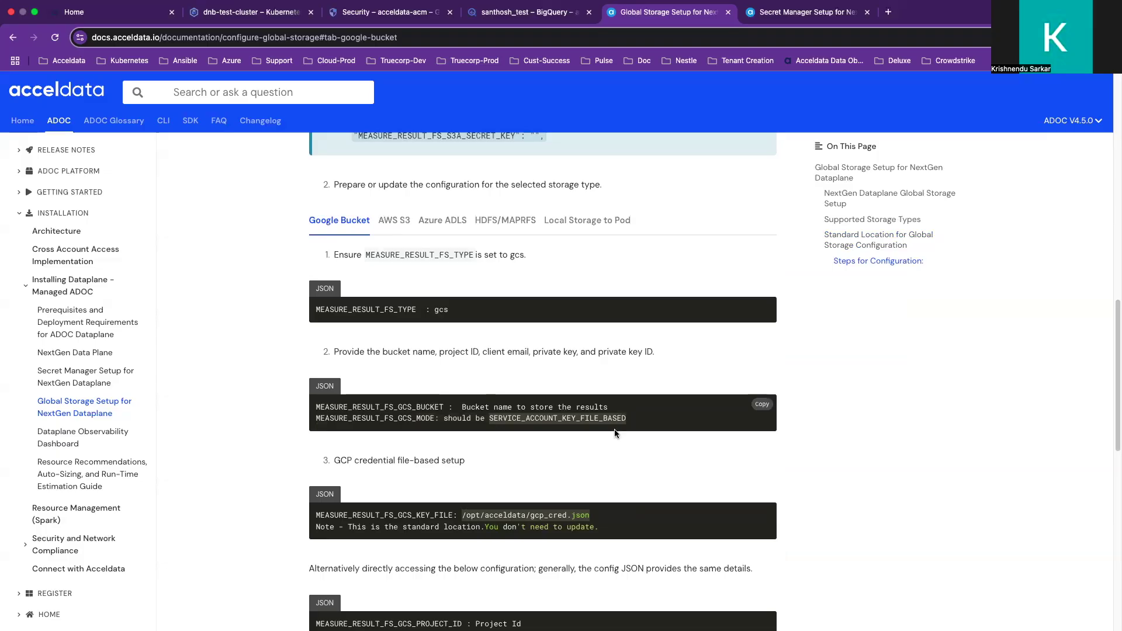
{"action": "scroll", "coordinate": [359, 374], "scroll_direction": "down", "scroll_amount": 2}
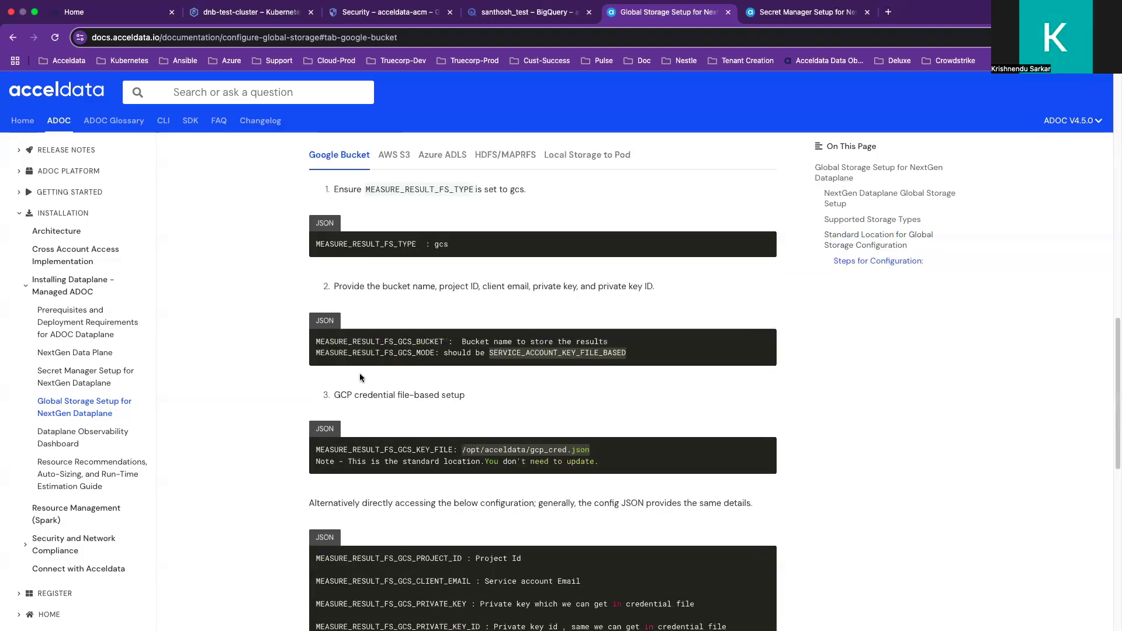
{"action": "scroll", "coordinate": [359, 380], "scroll_direction": "down", "scroll_amount": 1}
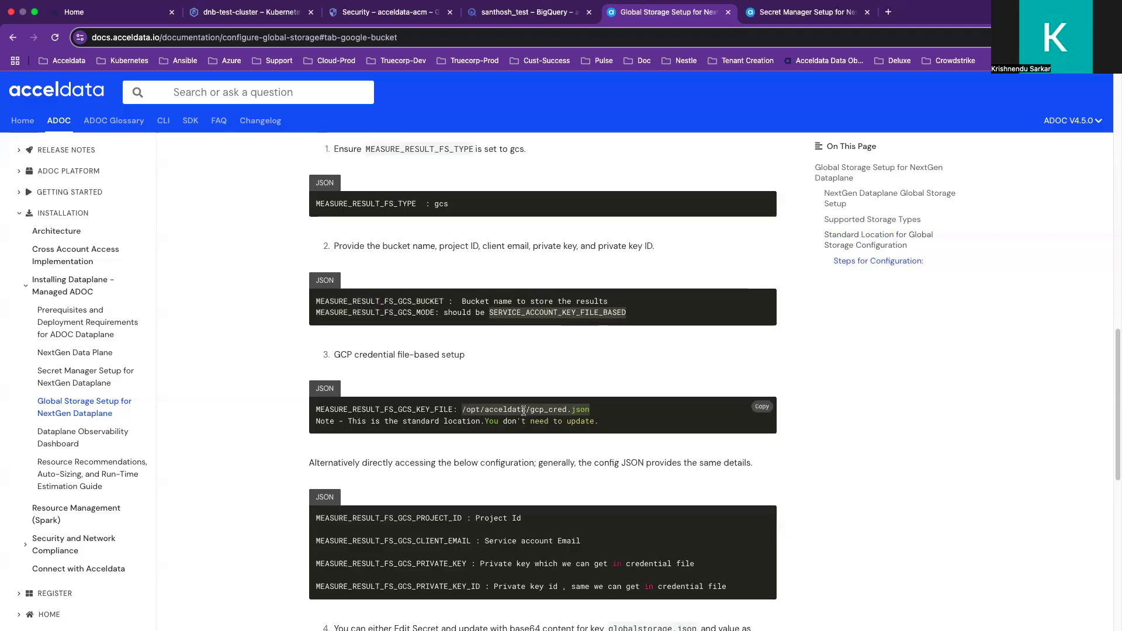
{"action": "left_click", "coordinate": [593, 411]}
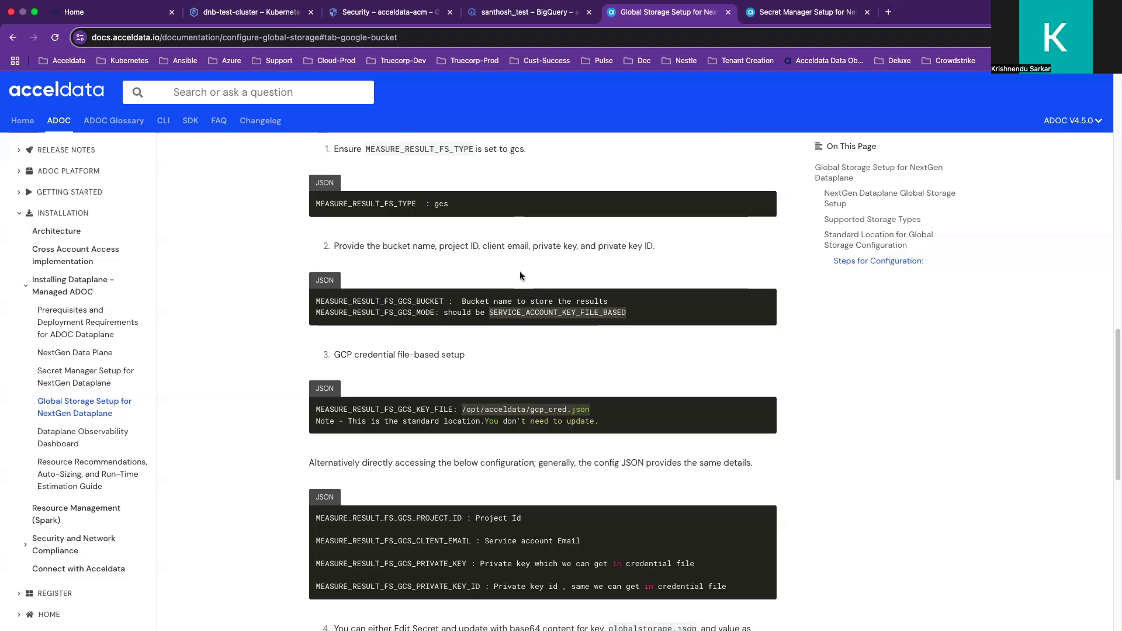
{"action": "scroll", "coordinate": [518, 302], "scroll_direction": "down", "scroll_amount": 3}
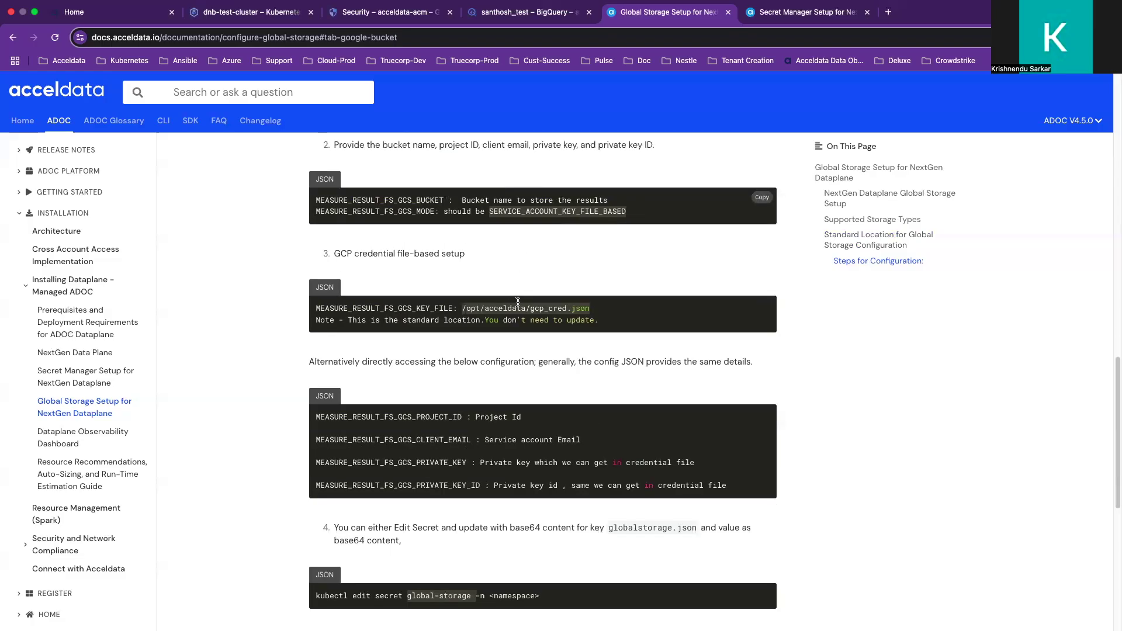
{"action": "scroll", "coordinate": [518, 301], "scroll_direction": "down", "scroll_amount": 1}
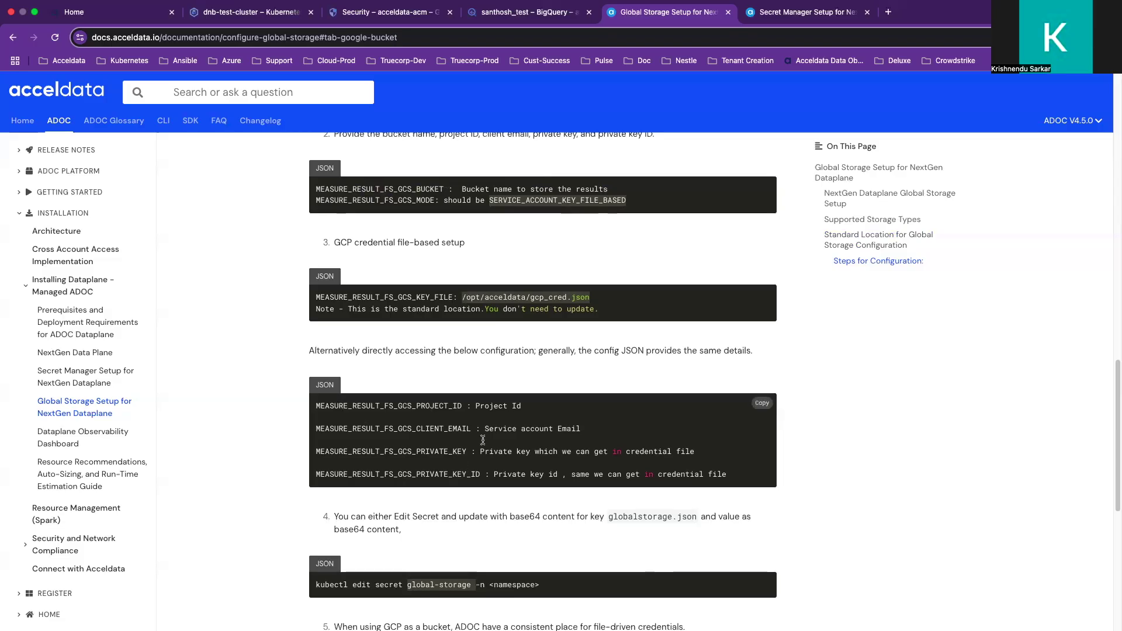
Step: Compare the template's GCS project, client and key fields with the alternative credential settings, and read how to update the global-storage and gcp-cred secrets
{"action": "scroll", "coordinate": [435, 377], "scroll_direction": "up", "scroll_amount": 10}
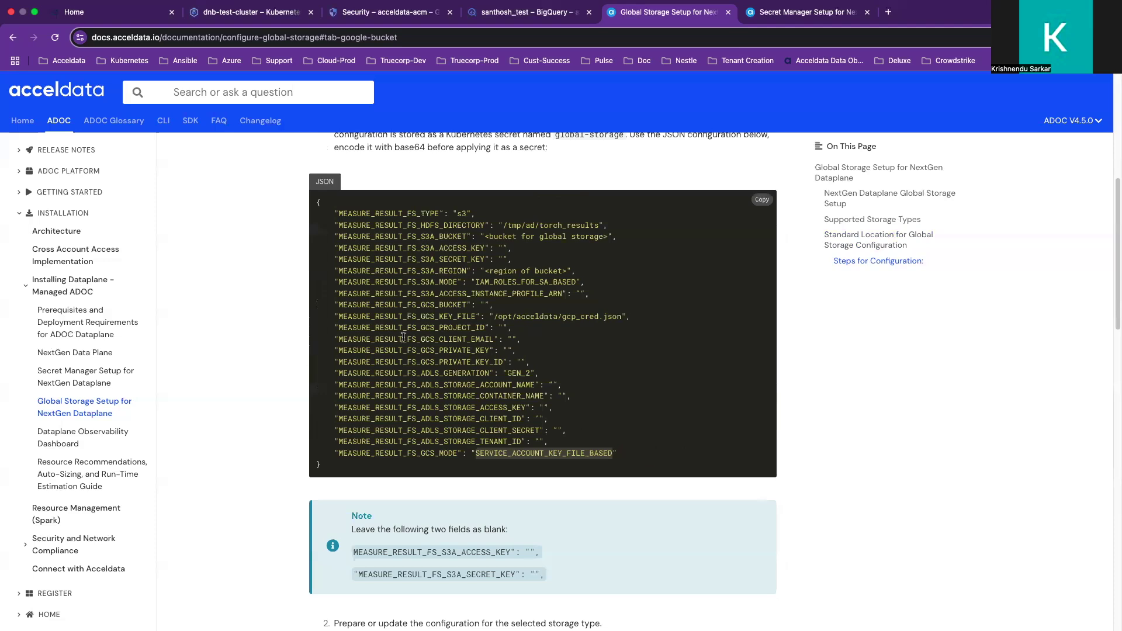
{"action": "left_click_drag", "start_coordinate": [349, 324], "coordinate": [489, 357]}
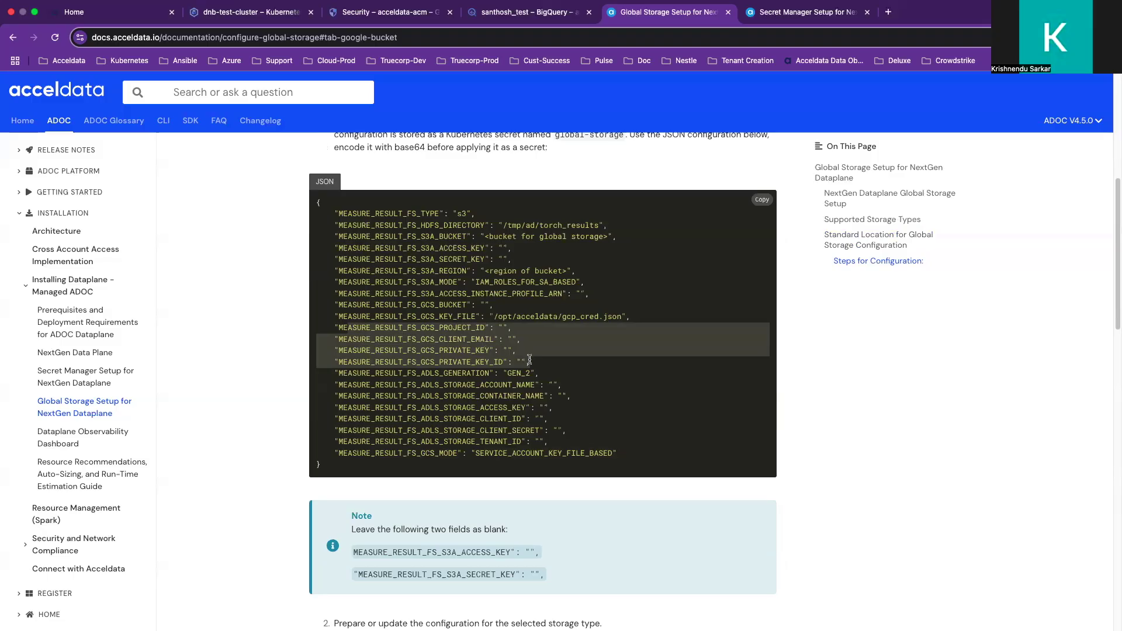
{"action": "left_click_drag", "start_coordinate": [494, 316], "coordinate": [624, 316]}
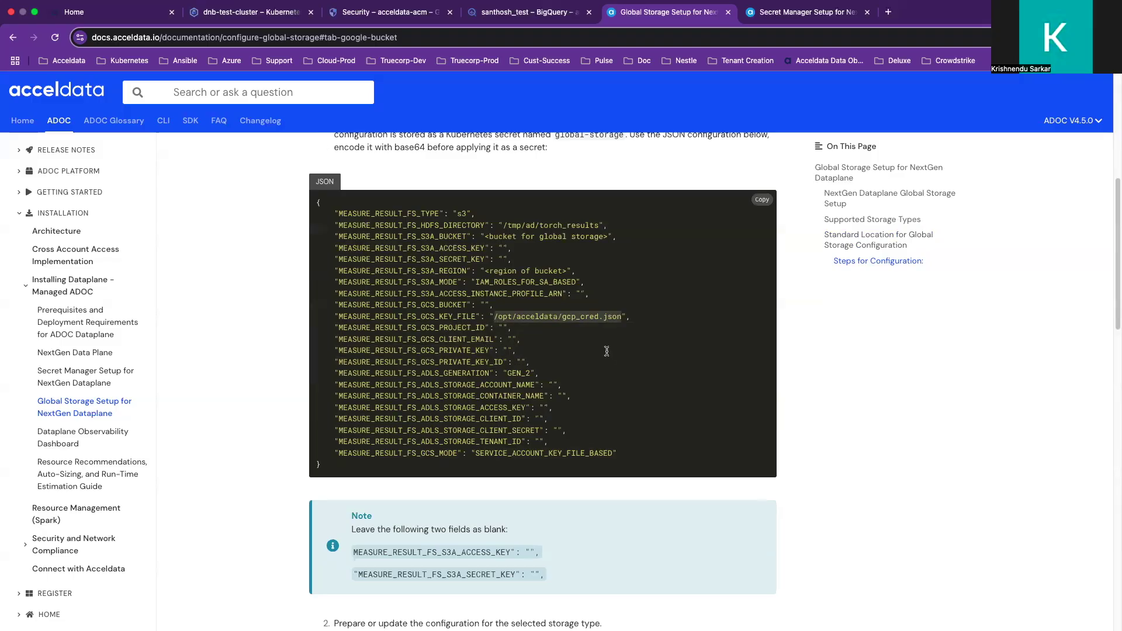
{"action": "scroll", "coordinate": [619, 358], "scroll_direction": "down", "scroll_amount": 5}
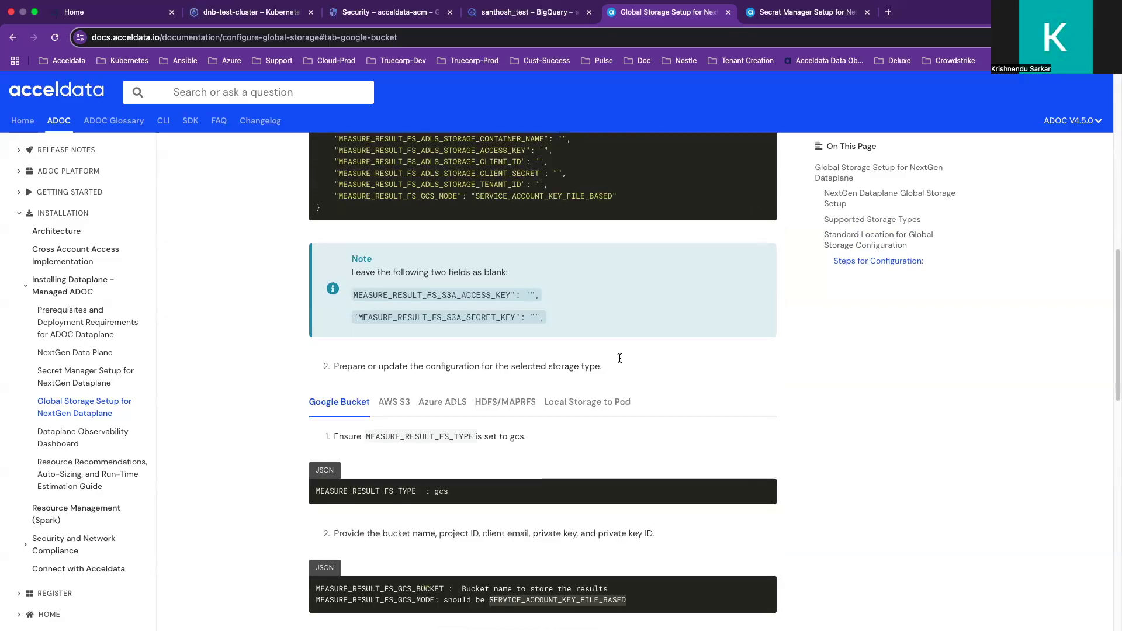
{"action": "scroll", "coordinate": [619, 358], "scroll_direction": "down", "scroll_amount": 6}
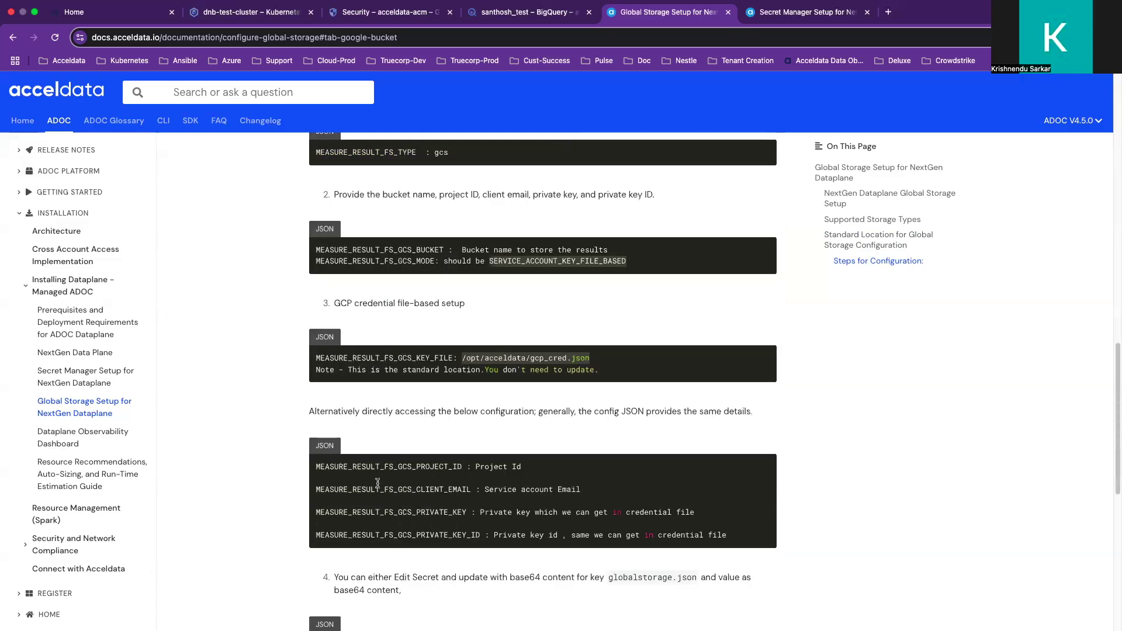
{"action": "scroll", "coordinate": [477, 455], "scroll_direction": "down", "scroll_amount": 1}
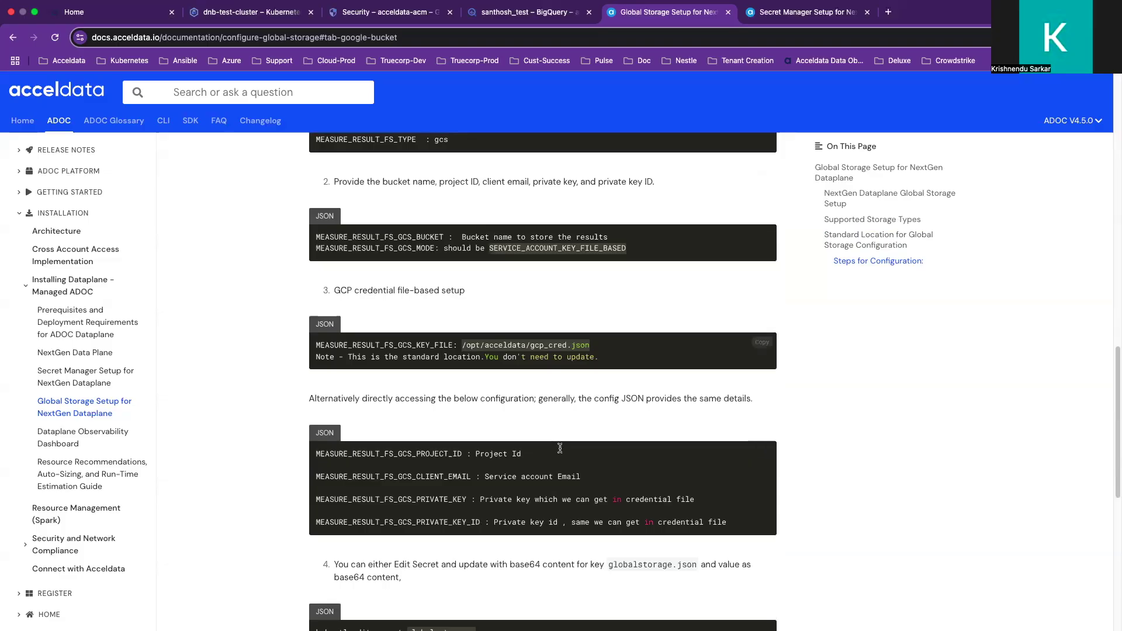
{"action": "scroll", "coordinate": [560, 449], "scroll_direction": "down", "scroll_amount": 1}
{"action": "scroll", "coordinate": [560, 448], "scroll_direction": "down", "scroll_amount": 3}
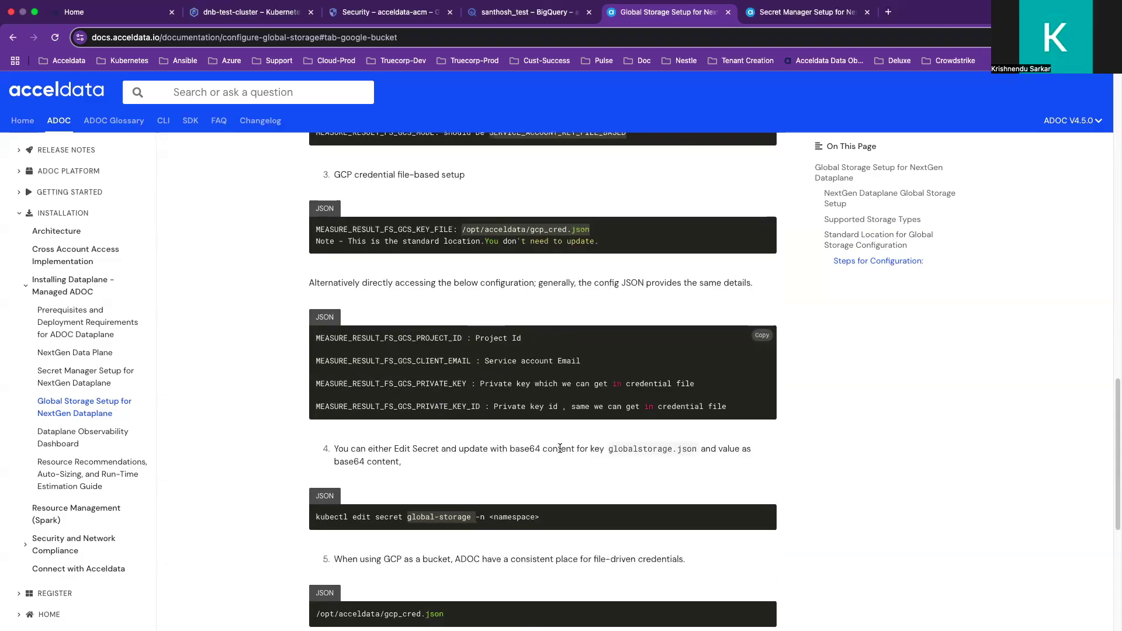
{"action": "scroll", "coordinate": [360, 454], "scroll_direction": "down", "scroll_amount": 3}
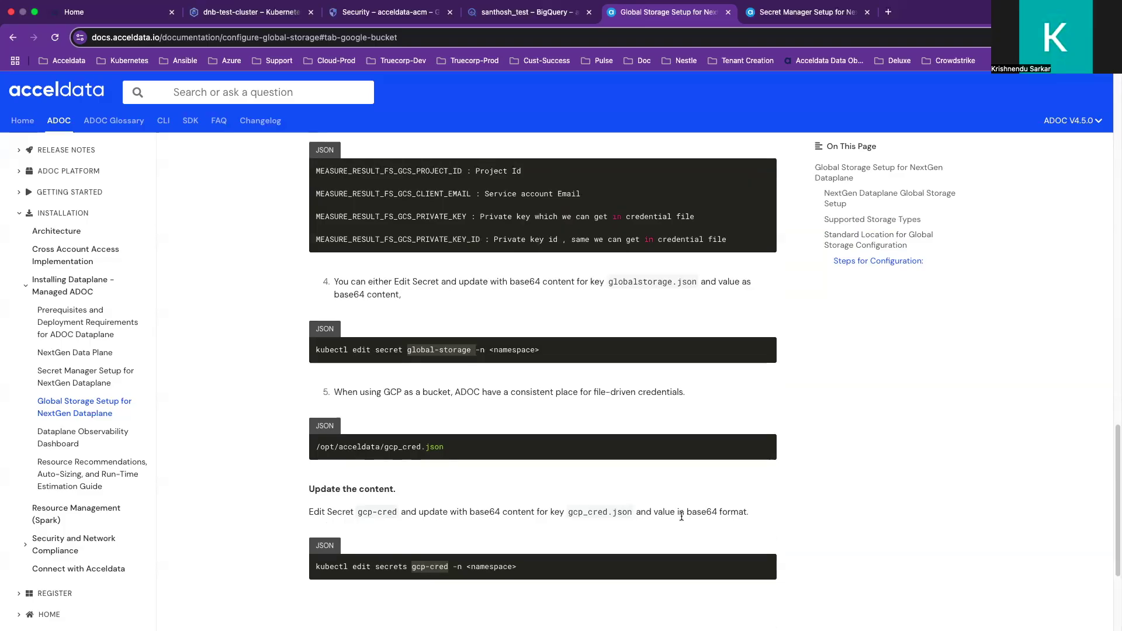
{"action": "scroll", "coordinate": [681, 517], "scroll_direction": "up", "scroll_amount": 1}
{"action": "scroll", "coordinate": [682, 517], "scroll_direction": "up", "scroll_amount": 10}
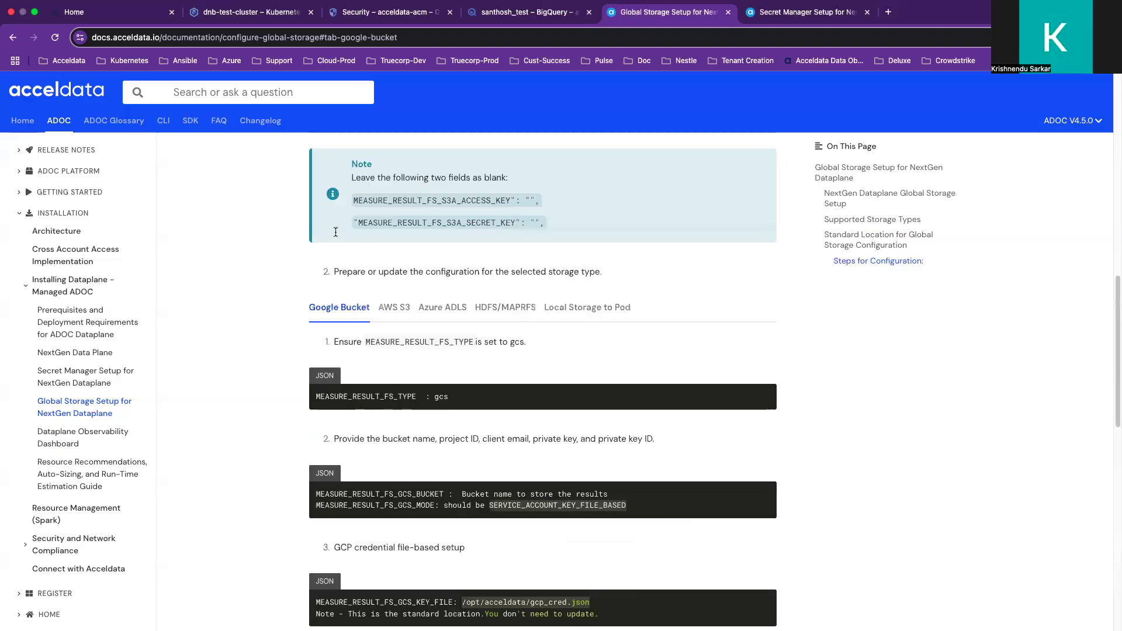
{"action": "scroll", "coordinate": [446, 334], "scroll_direction": "up", "scroll_amount": 6}
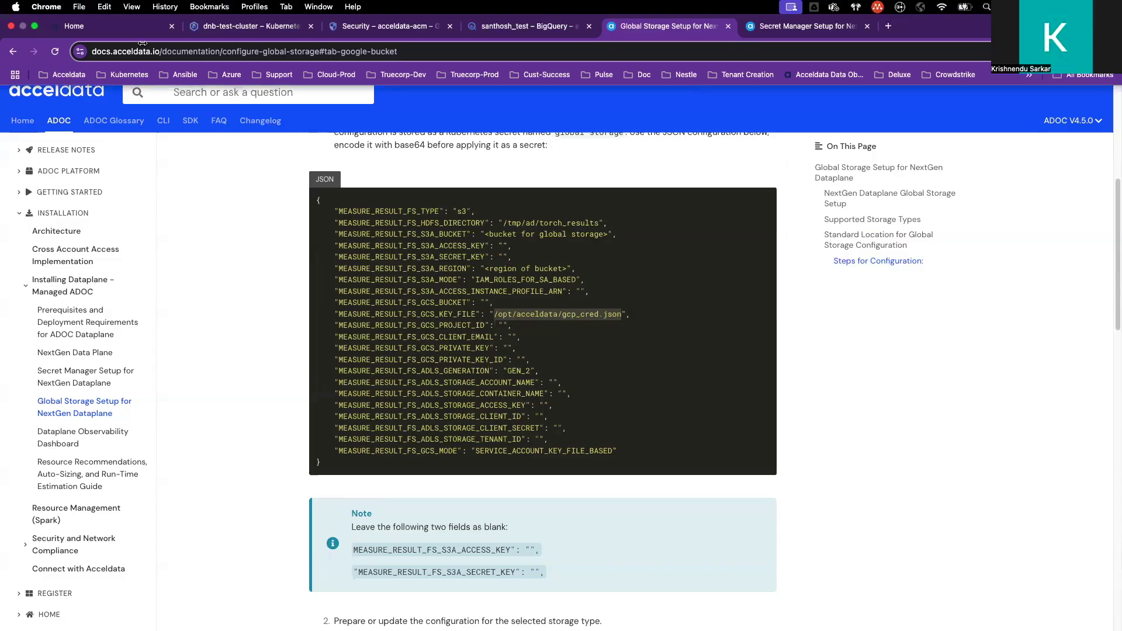
Step: Switch to the k9s session in iTerm2 and list the secrets of the adocmanual namespace
{"action": "left_click", "coordinate": [34, 11]}
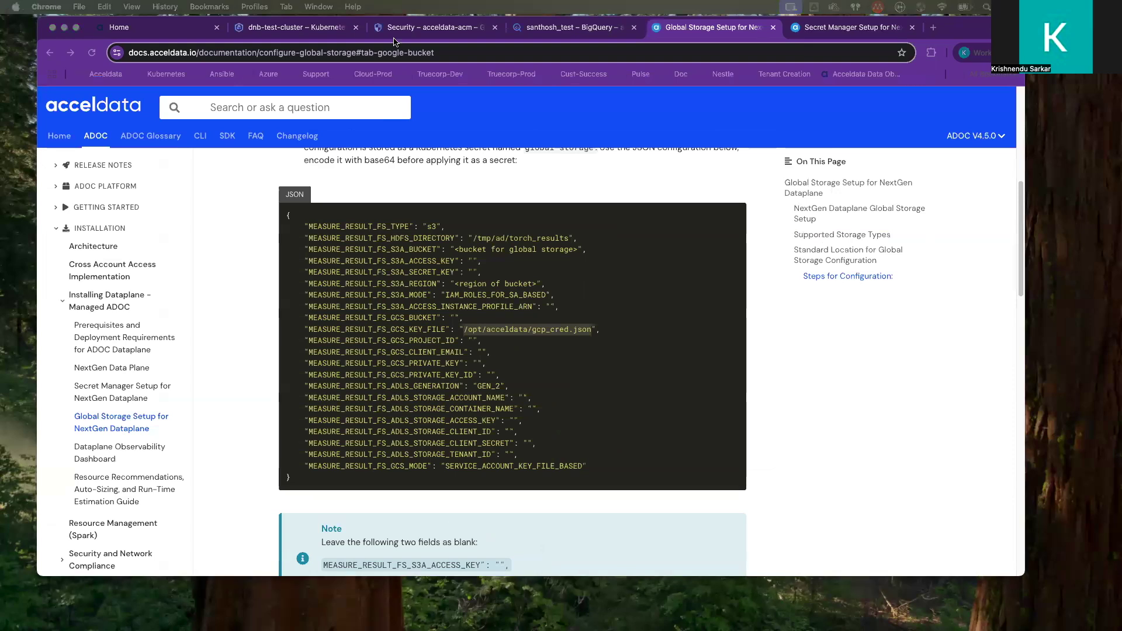
{"action": "key", "text": "super+Tab"}
{"action": "key", "text": "super+Tab"}
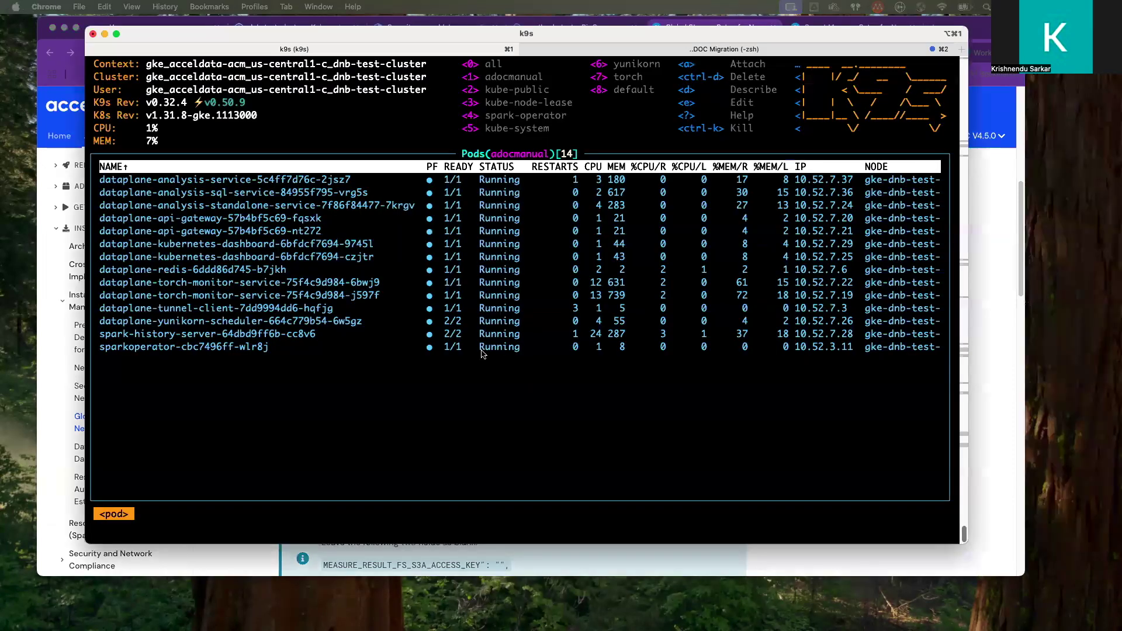
{"action": "double_click", "coordinate": [321, 34]}
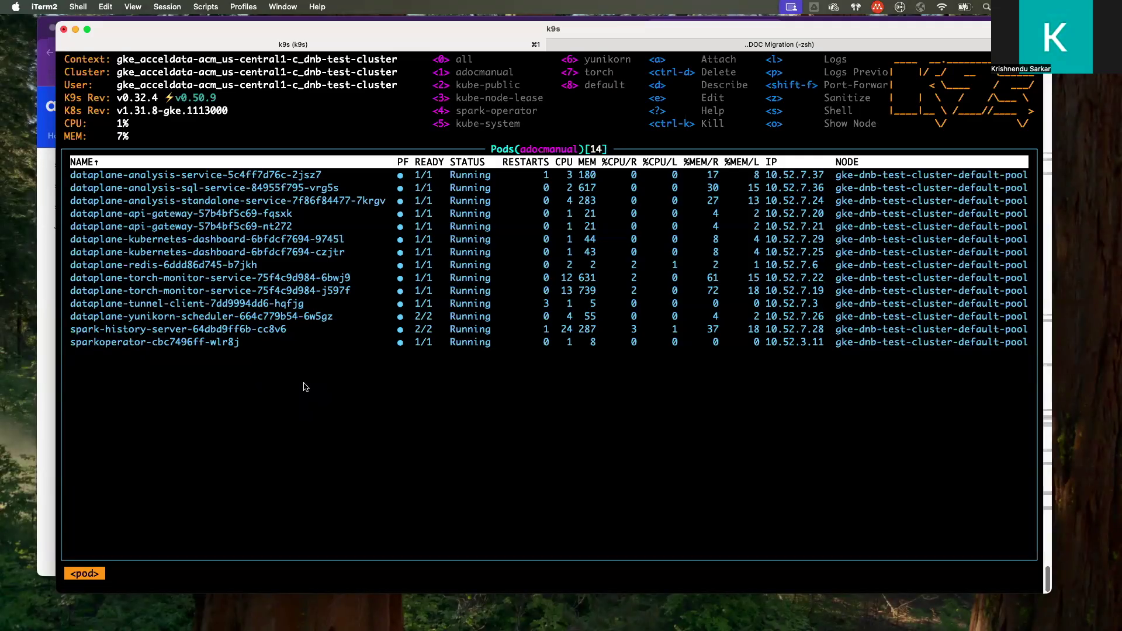
{"action": "key", "text": "colon"}
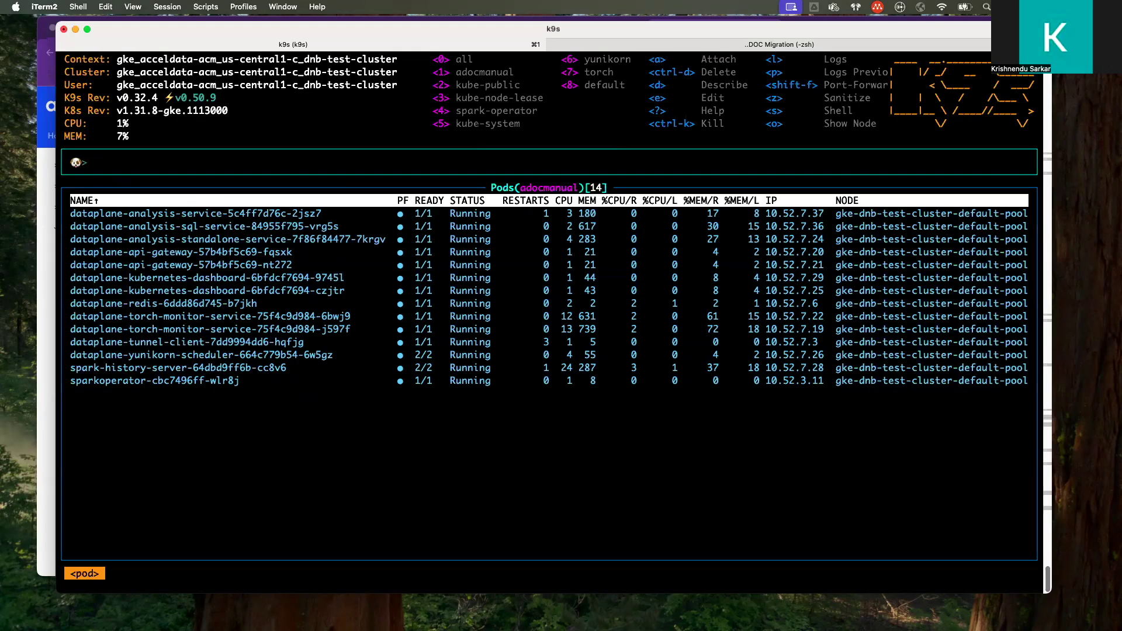
{"action": "type", "text": "secret"}
{"action": "key", "text": "Return"}
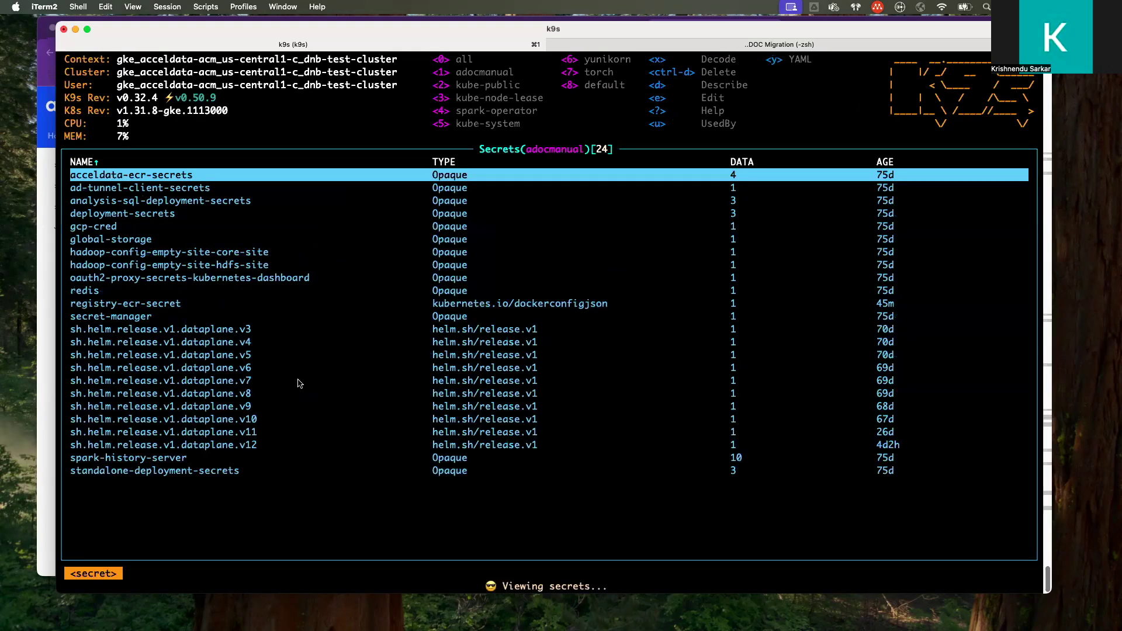
{"action": "double_click", "coordinate": [107, 240]}
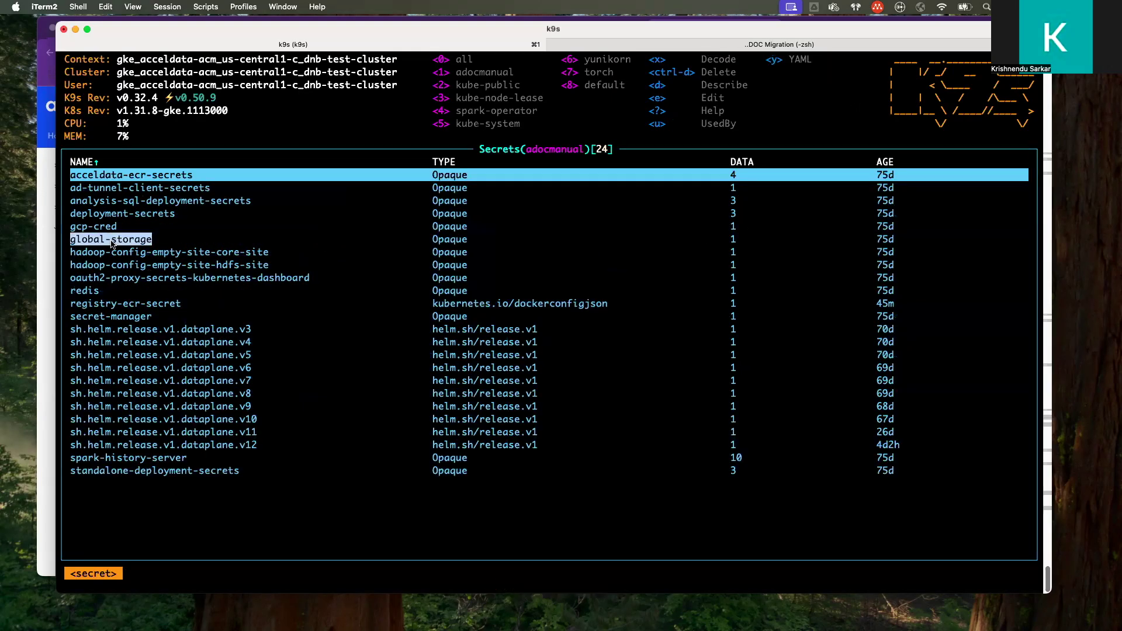
{"action": "left_click", "coordinate": [162, 245]}
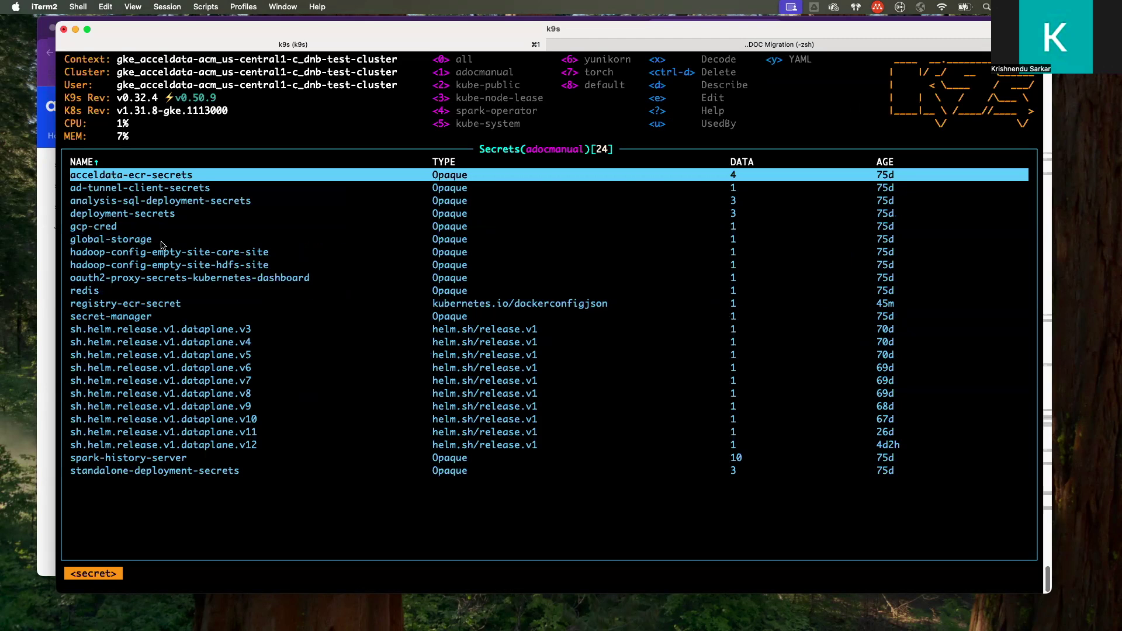
{"action": "key", "text": "e"}
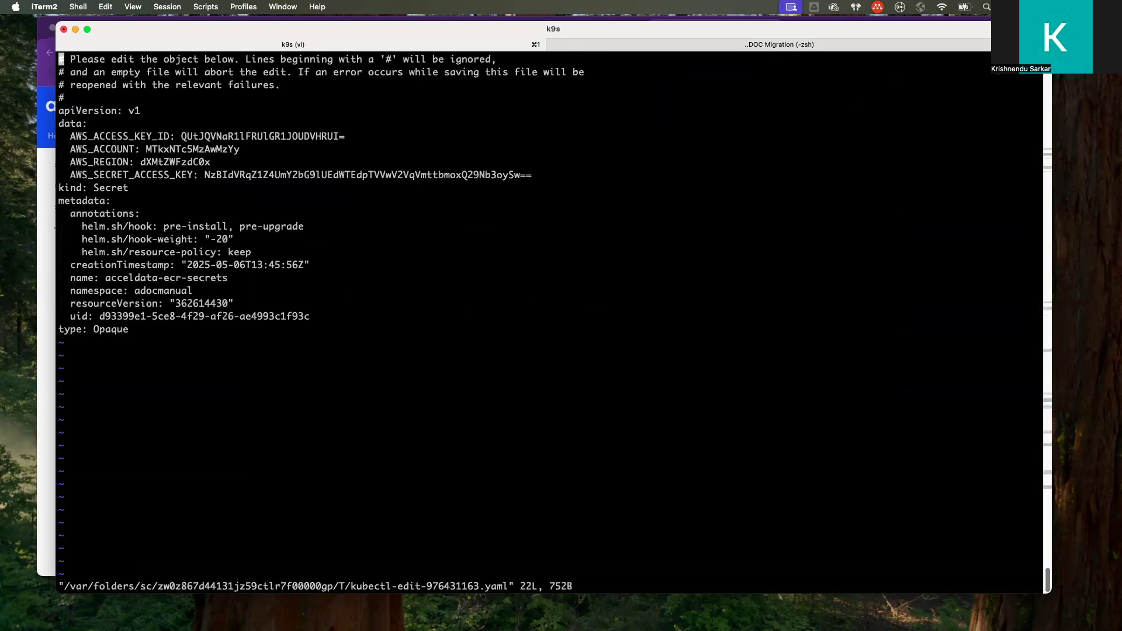
{"action": "key", "text": "shift+semicolon"}
{"action": "type", "text": "q!"}
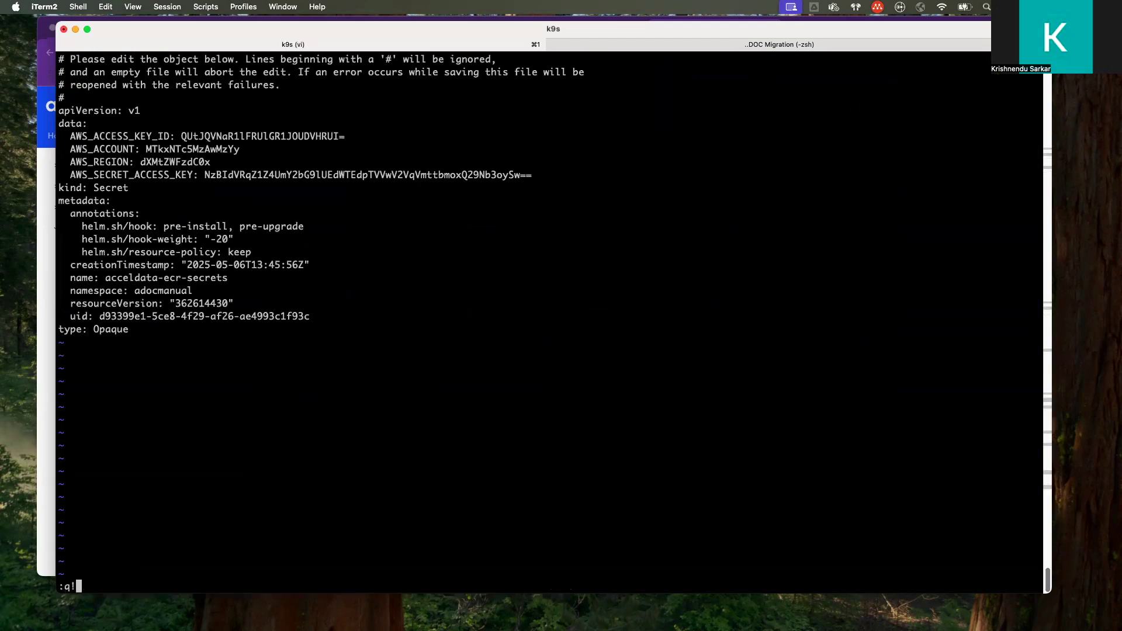
{"action": "key", "text": "Return"}
Step: Open the global-storage secret for editing and select the encoded globalstorage.json value
{"action": "key", "text": "Down"}
{"action": "key", "text": "Down"}
{"action": "key", "text": "Down"}
{"action": "key", "text": "Down"}
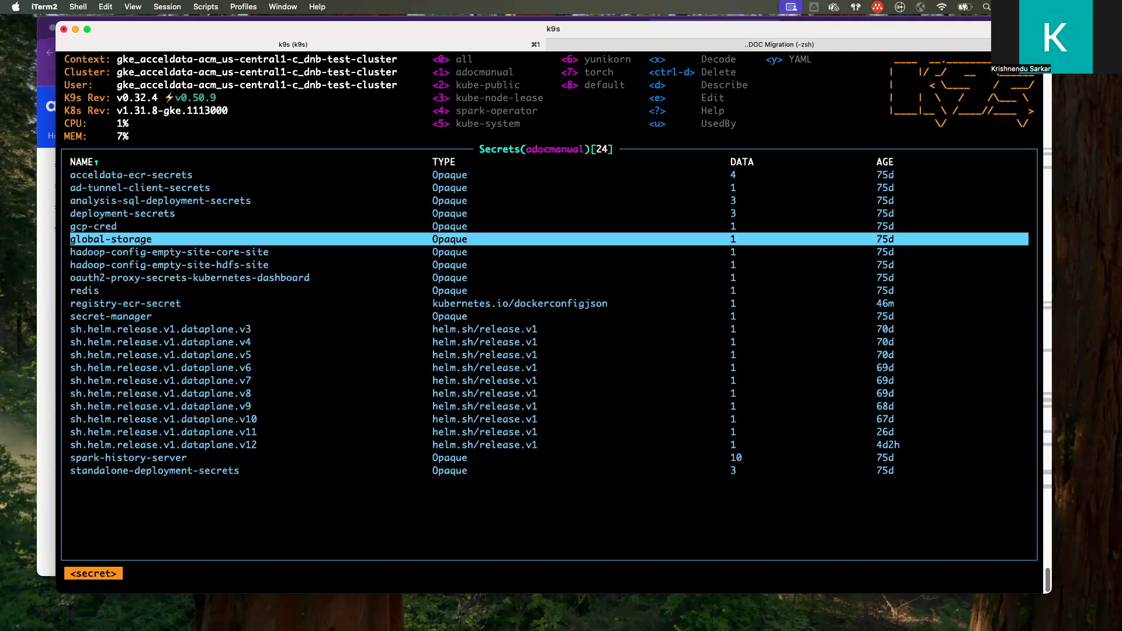
{"action": "key", "text": "e"}
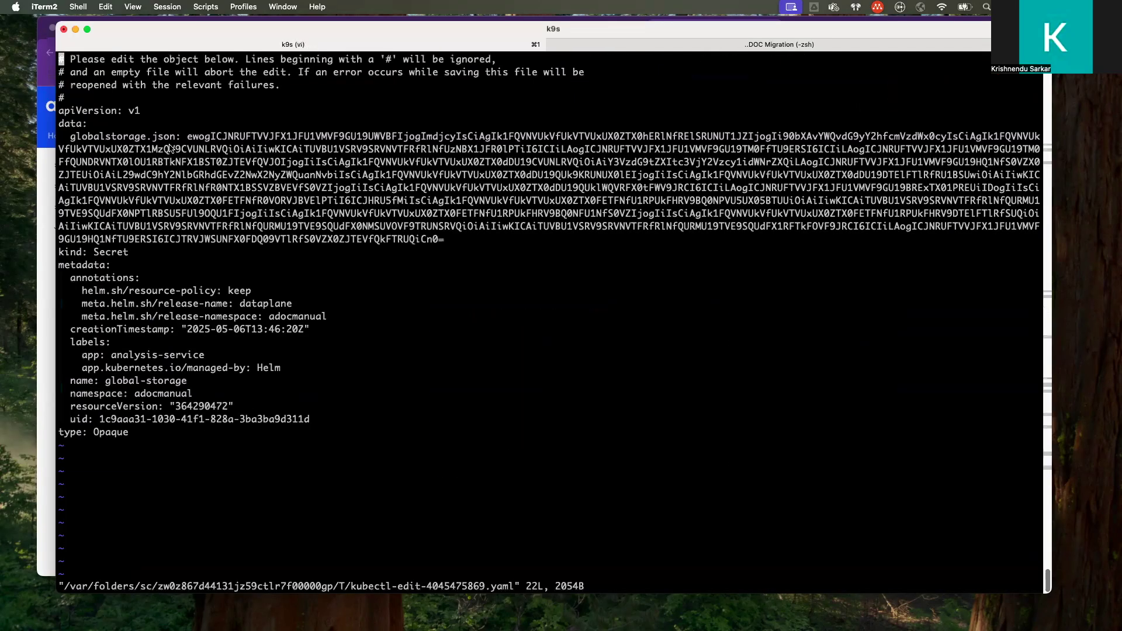
{"action": "double_click", "coordinate": [447, 243]}
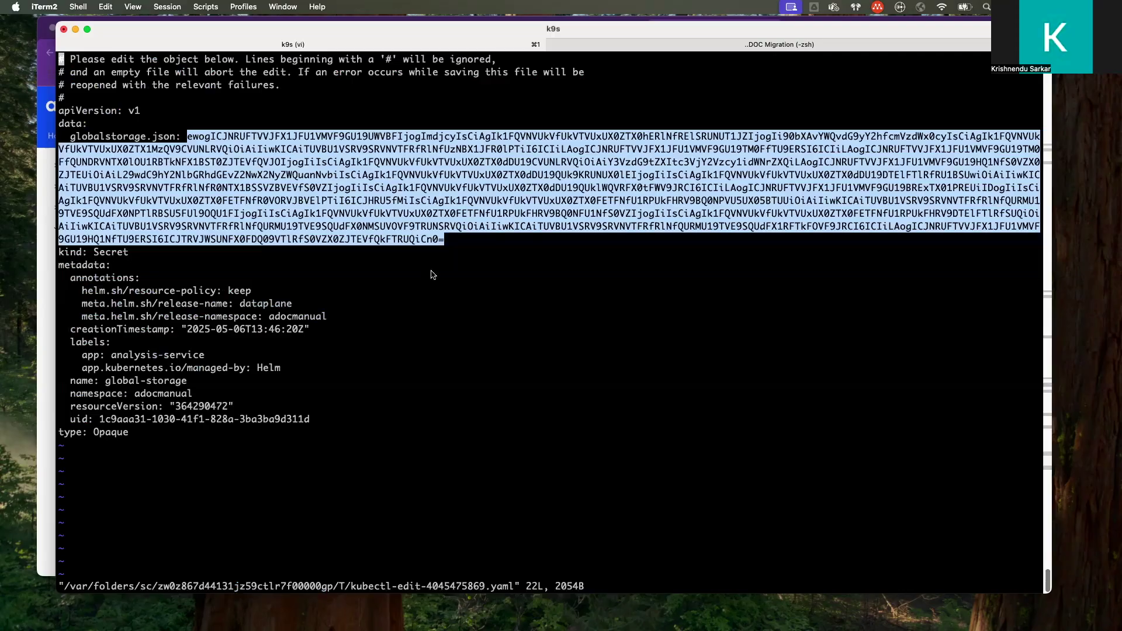
Step: Switch to VS Code and review the storage type, GCS bucket, key file path and GCS mode fields in global.json
{"action": "key", "text": "super+Tab"}
{"action": "left_click", "coordinate": [730, 214]}
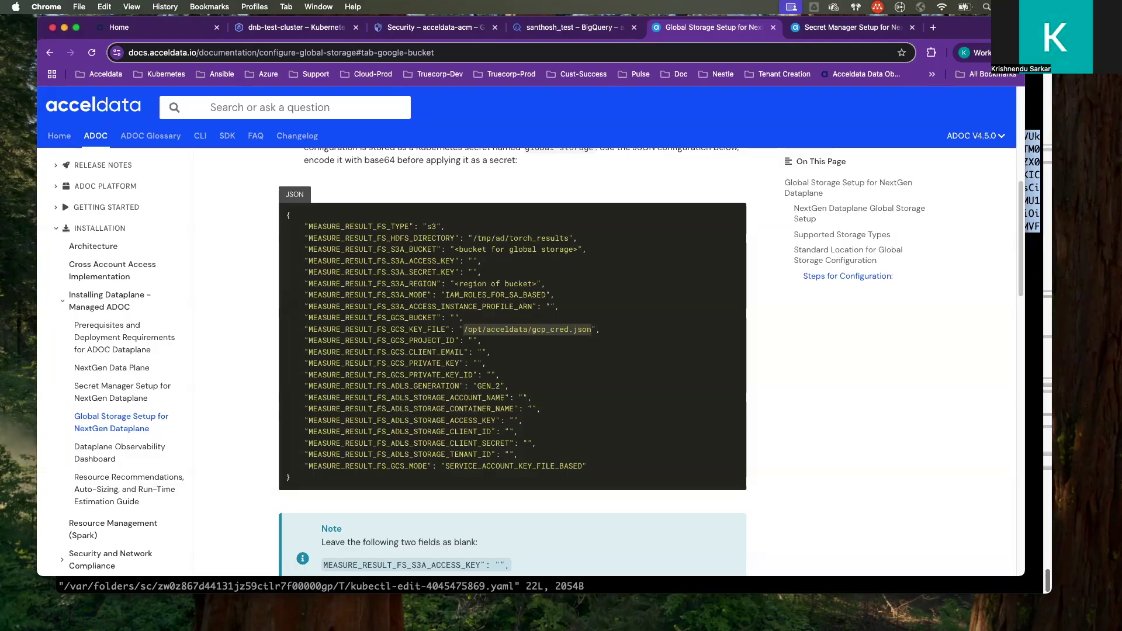
{"action": "key", "text": "ctrl+alt+super+Right"}
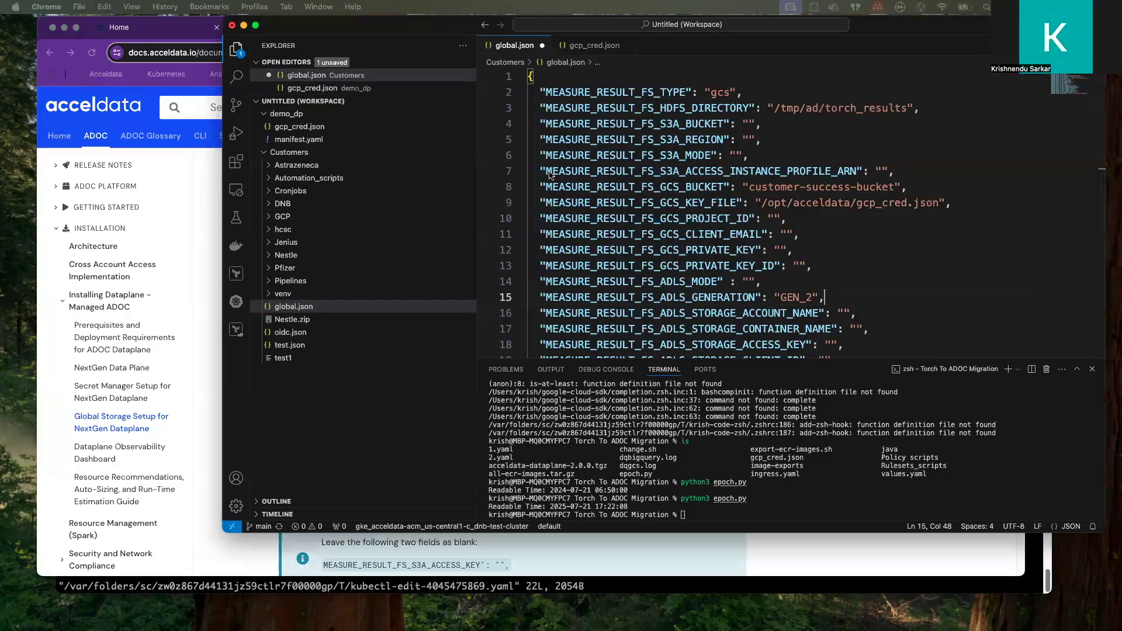
{"action": "key", "text": "ctrl+alt+Return"}
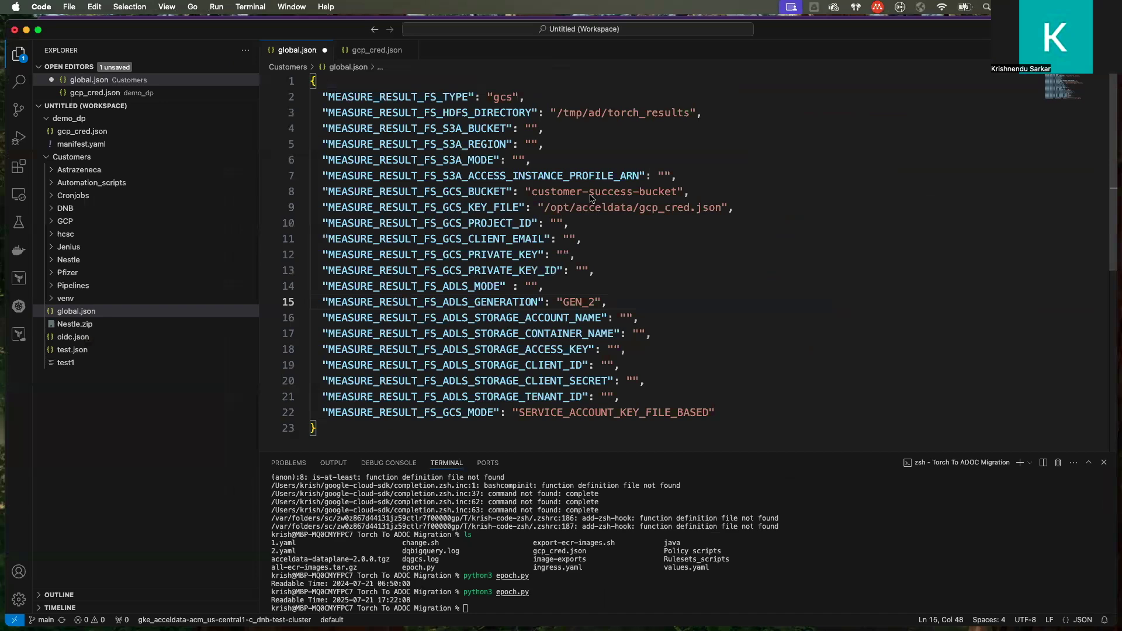
{"action": "double_click", "coordinate": [503, 98]}
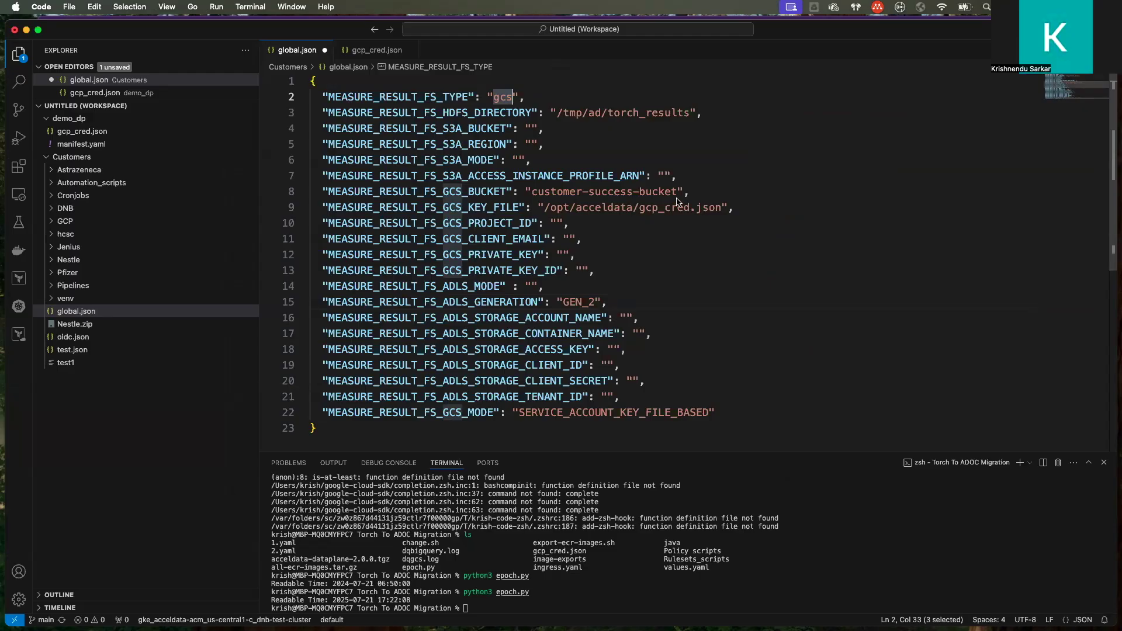
{"action": "left_click_drag", "start_coordinate": [531, 192], "coordinate": [677, 192]}
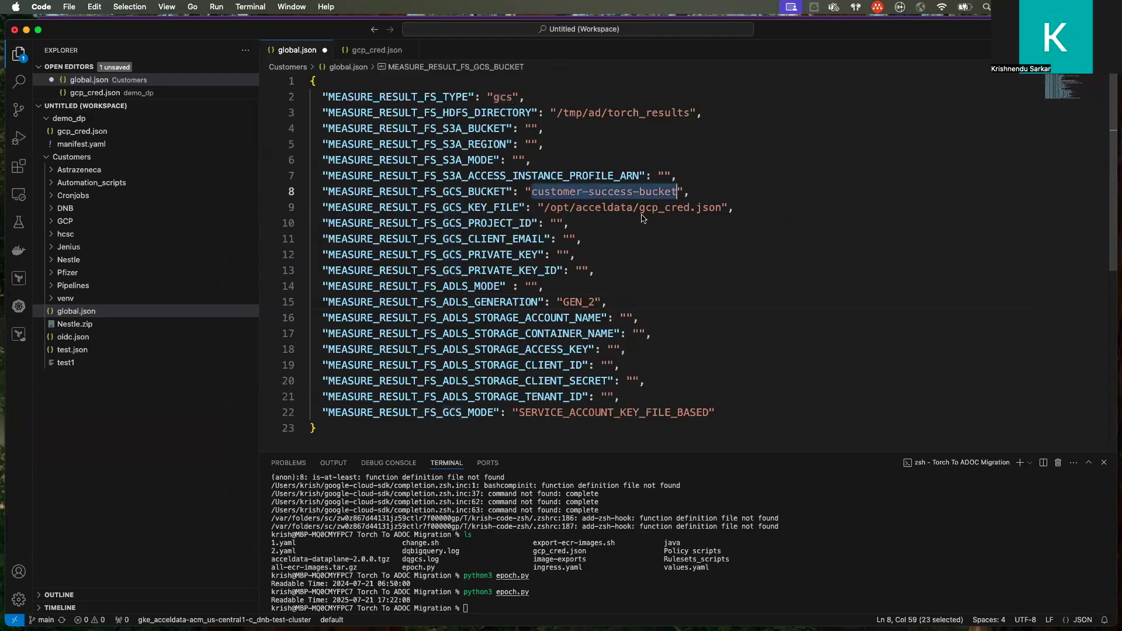
{"action": "left_click_drag", "start_coordinate": [545, 208], "coordinate": [709, 221]}
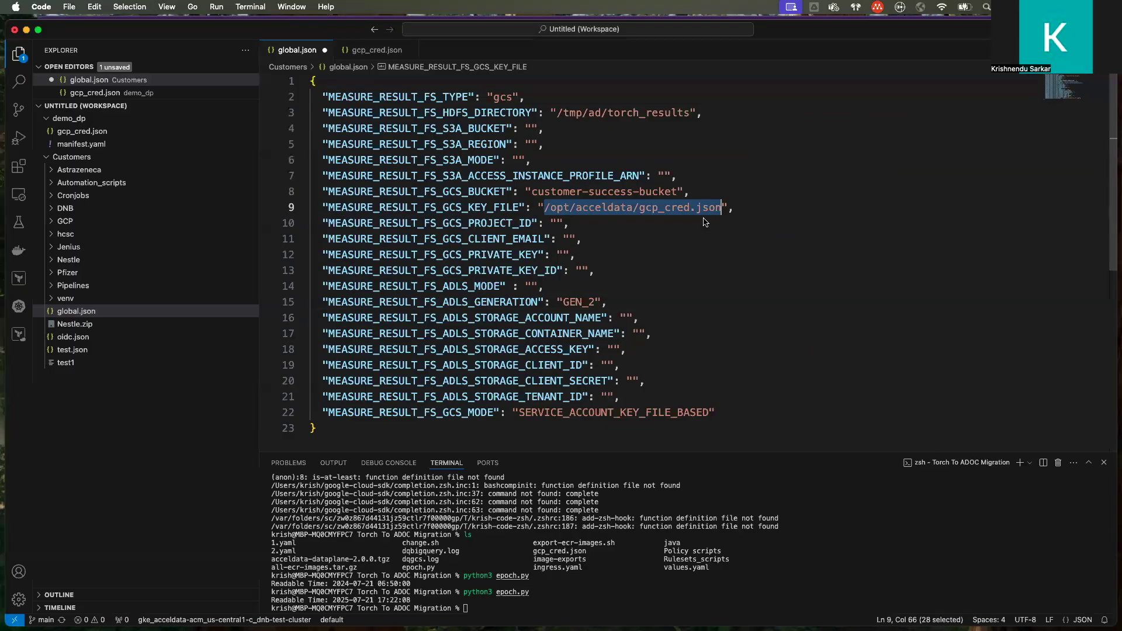
{"action": "scroll", "coordinate": [672, 270], "scroll_direction": "down", "scroll_amount": 1}
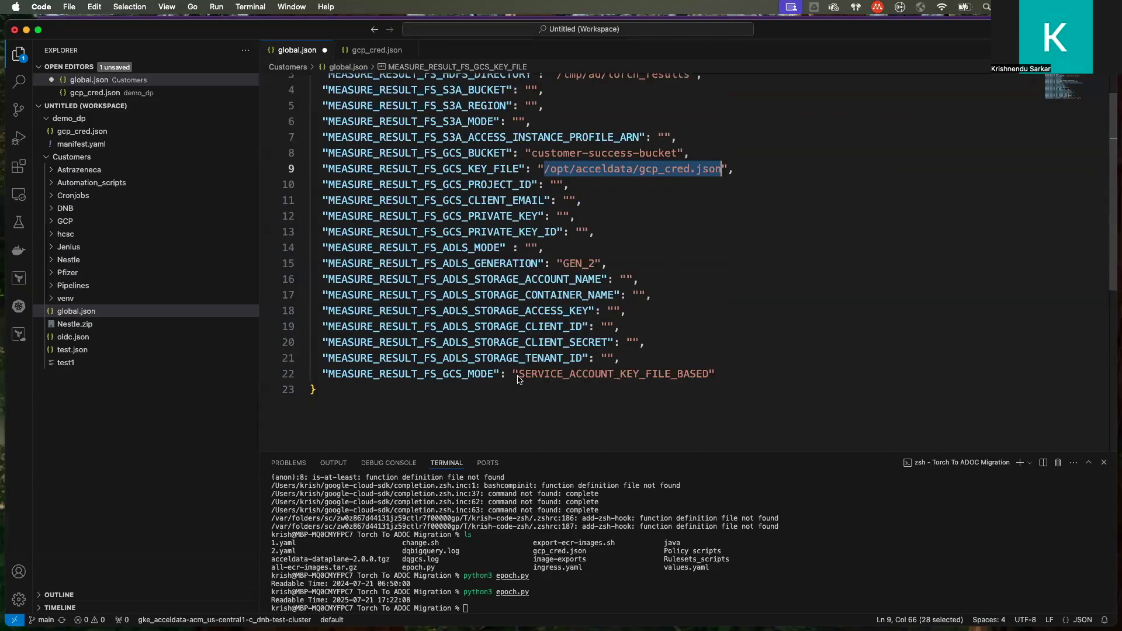
{"action": "double_click", "coordinate": [662, 380]}
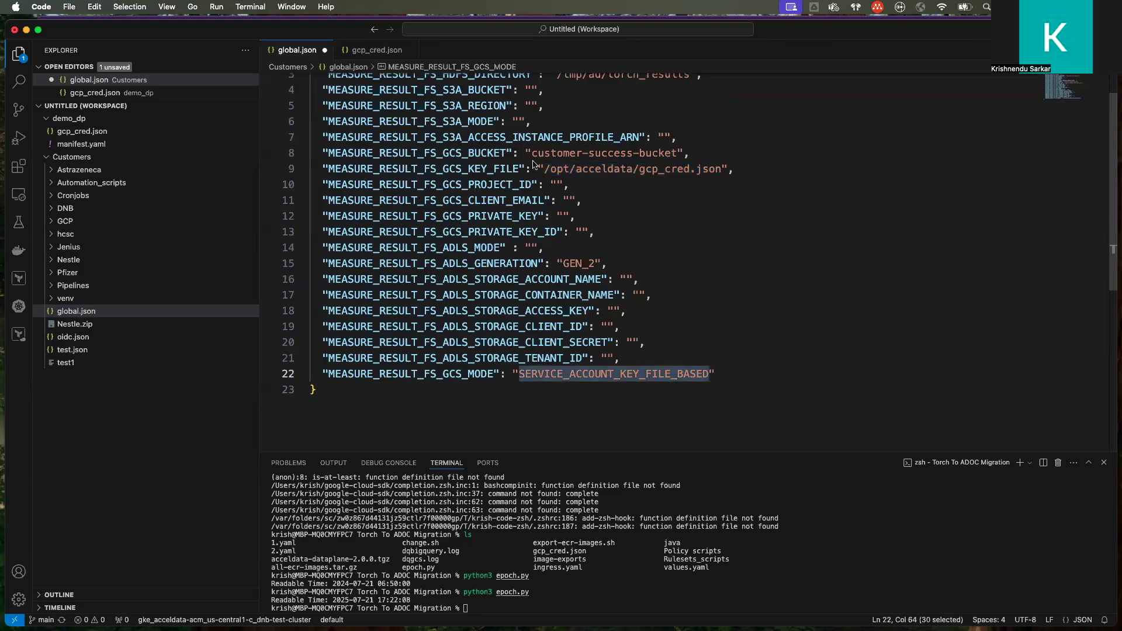
{"action": "scroll", "coordinate": [347, 138], "scroll_direction": "up", "scroll_amount": 3}
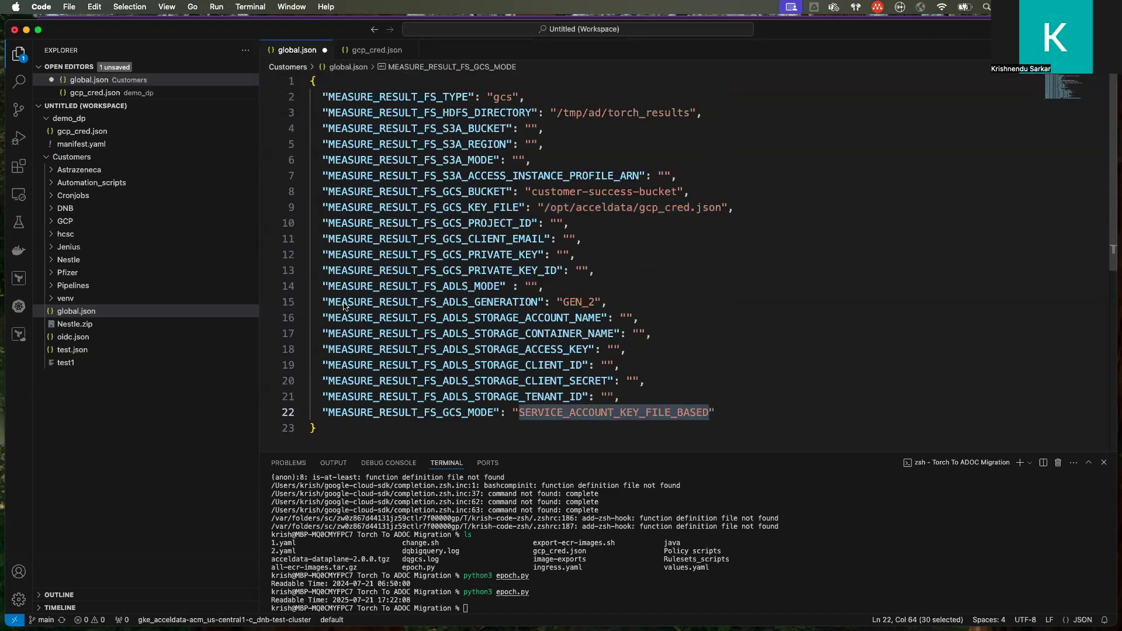
Step: Base64-encode the entire contents of global.json
{"action": "left_click_drag", "start_coordinate": [311, 81], "coordinate": [342, 255]}
{"action": "key", "text": "super+a"}
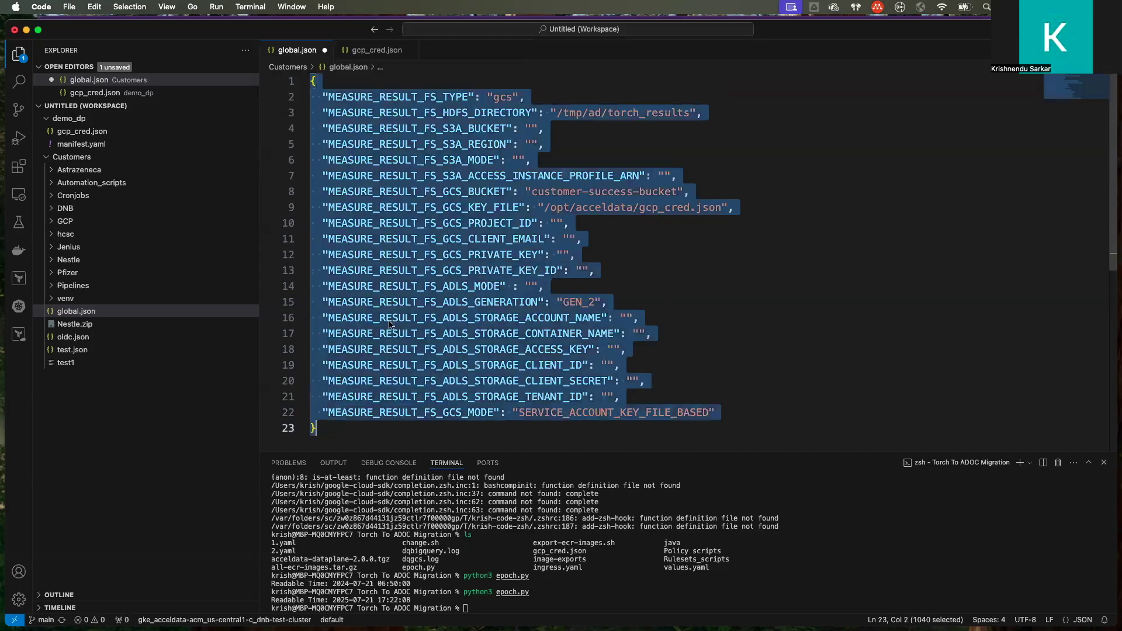
{"action": "right_click", "coordinate": [356, 322]}
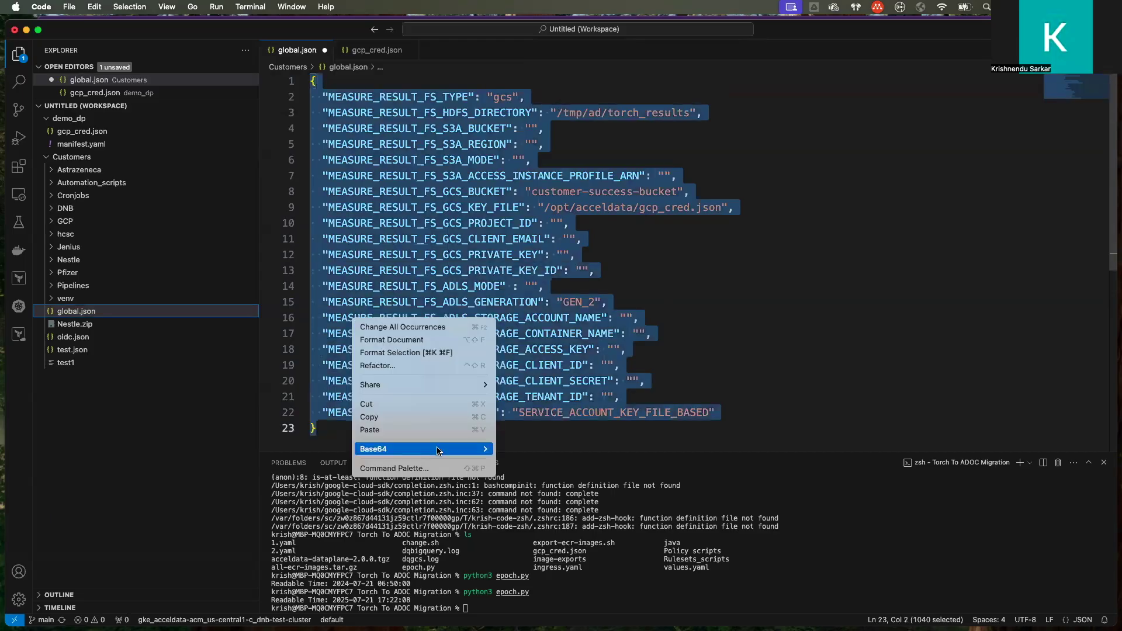
{"action": "mouse_move", "coordinate": [444, 449]}
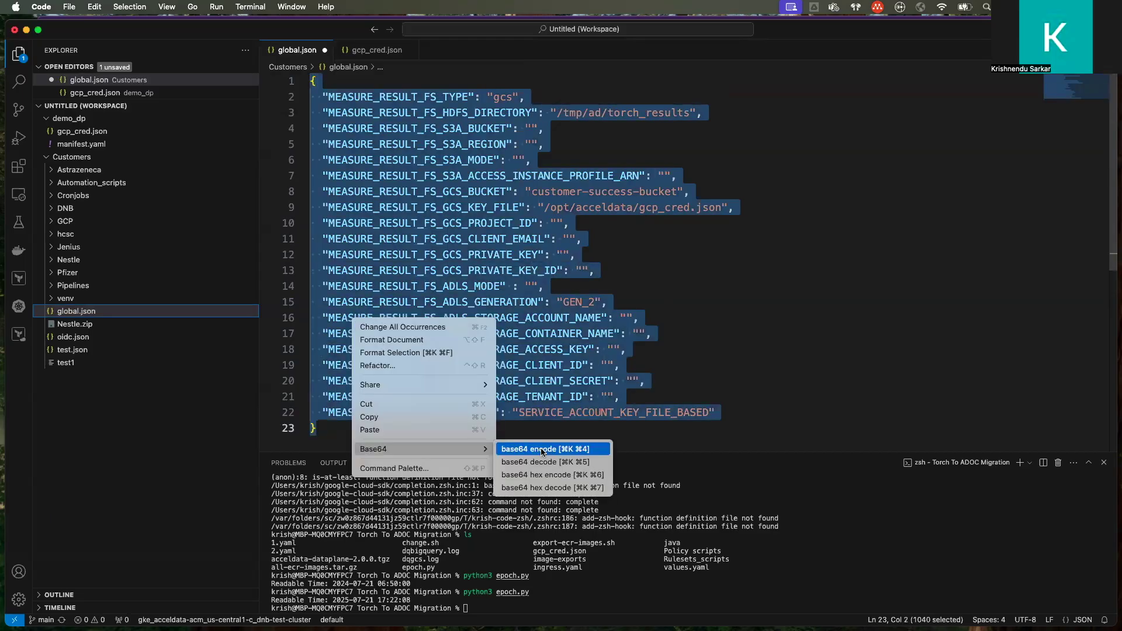
{"action": "left_click", "coordinate": [542, 450]}
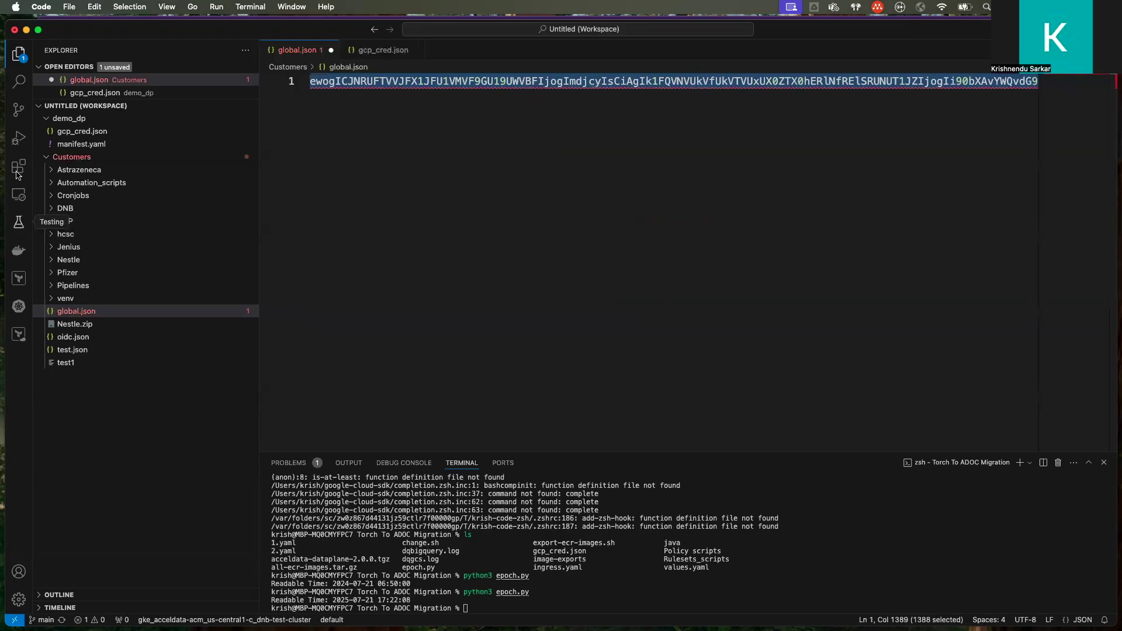
Step: Check the installed Base64 extension, and undo the encoding of global.json to restore the plain JSON
{"action": "key", "text": "super+shift+x"}
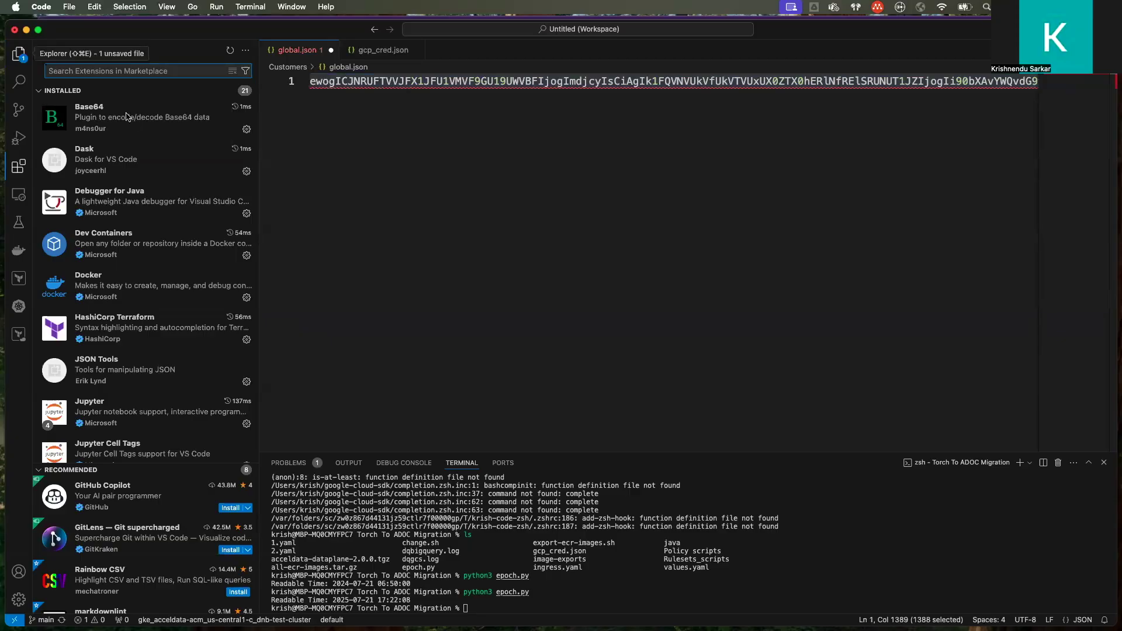
{"action": "key", "text": "super+shift+e"}
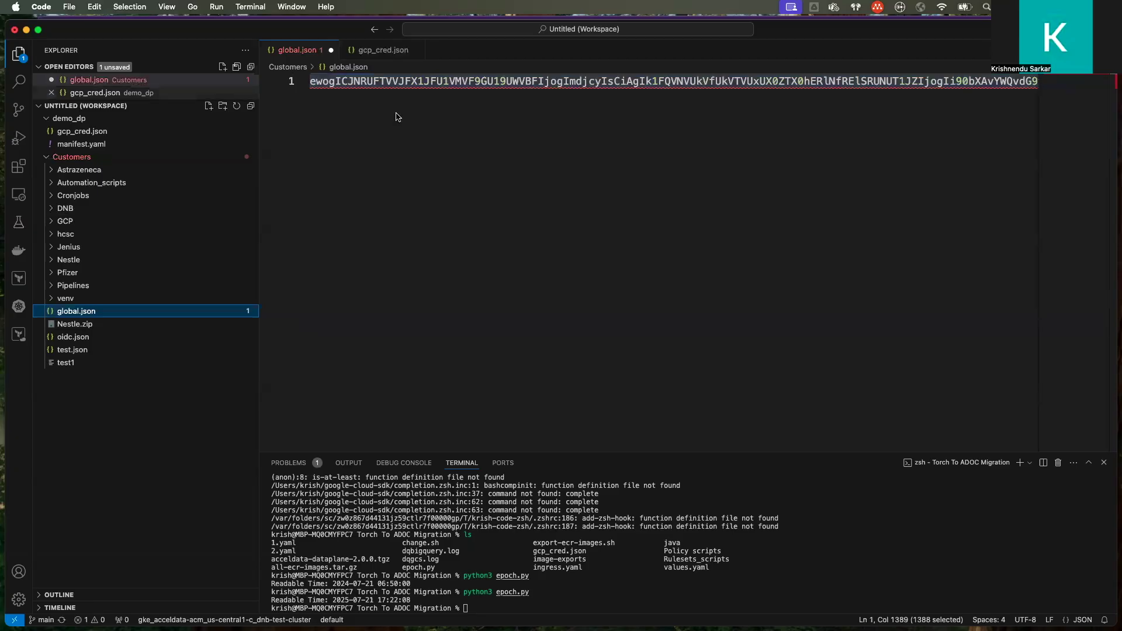
{"action": "key", "text": "super+z"}
{"action": "key", "text": "super+z"}
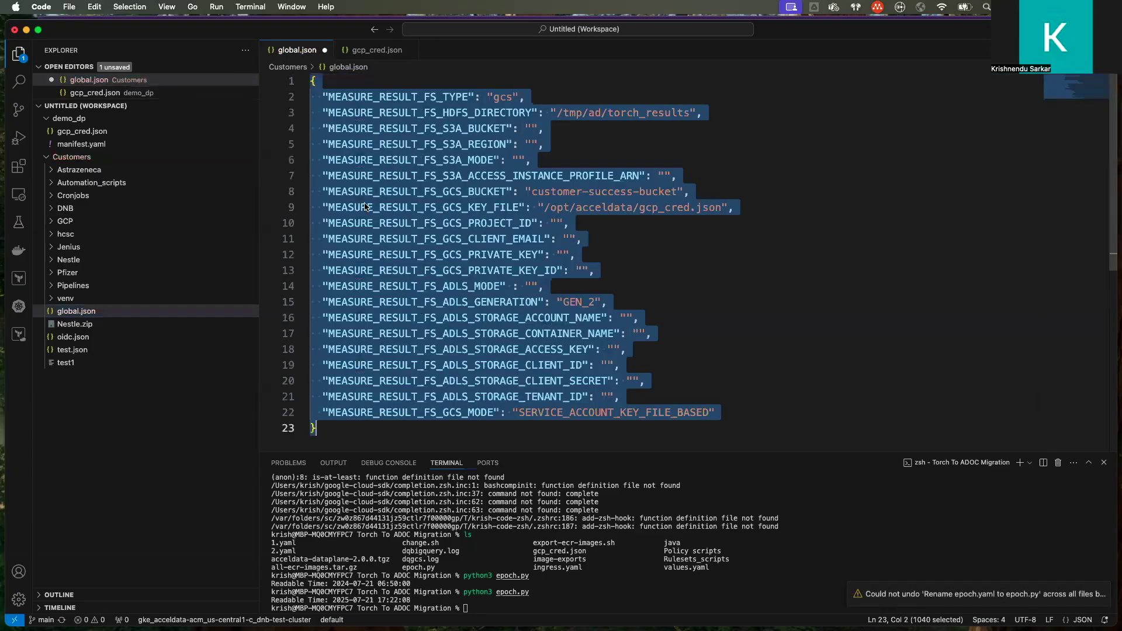
{"action": "left_click", "coordinate": [385, 161]}
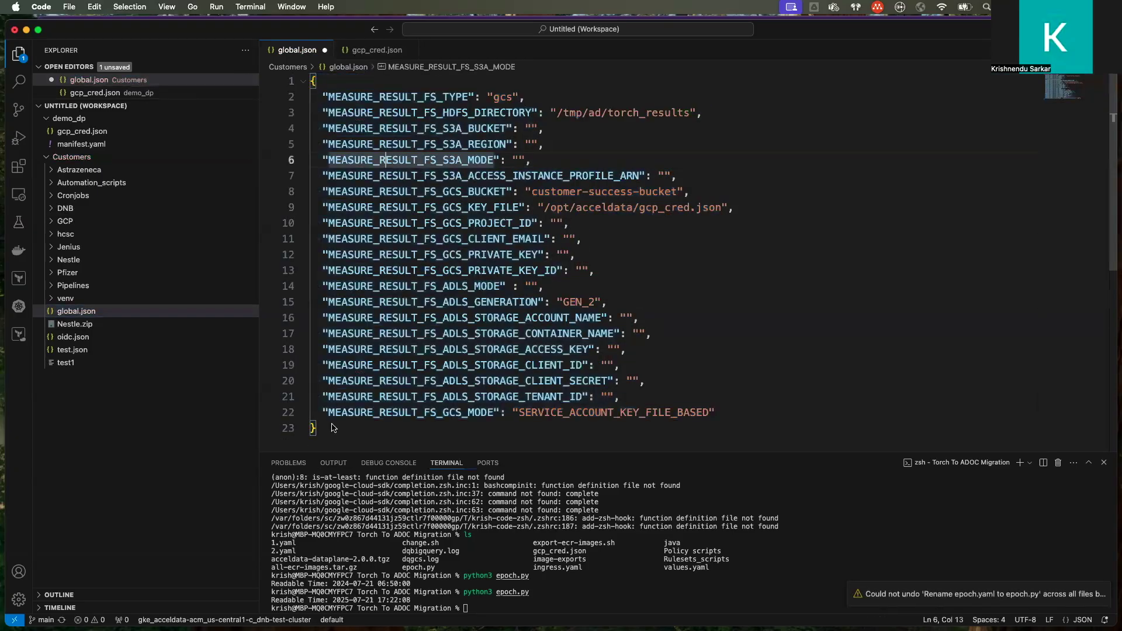
Step: Encode the full global.json configuration as base64 again and inspect the encoded string through to its end
{"action": "key", "text": "super+a"}
{"action": "right_click", "coordinate": [403, 389]}
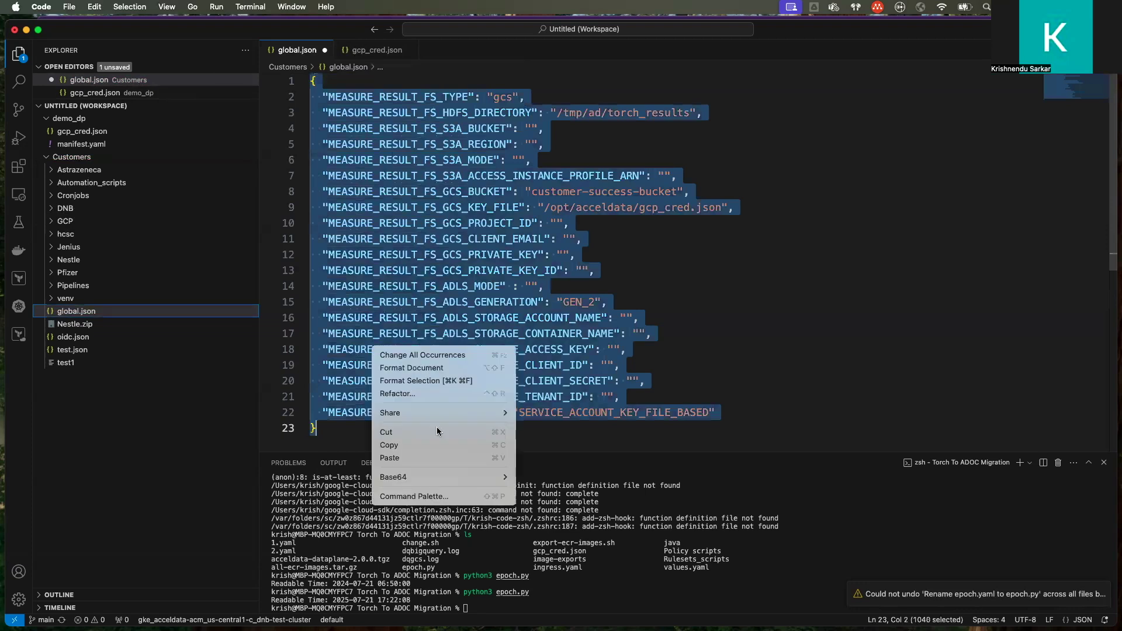
{"action": "mouse_move", "coordinate": [419, 478]}
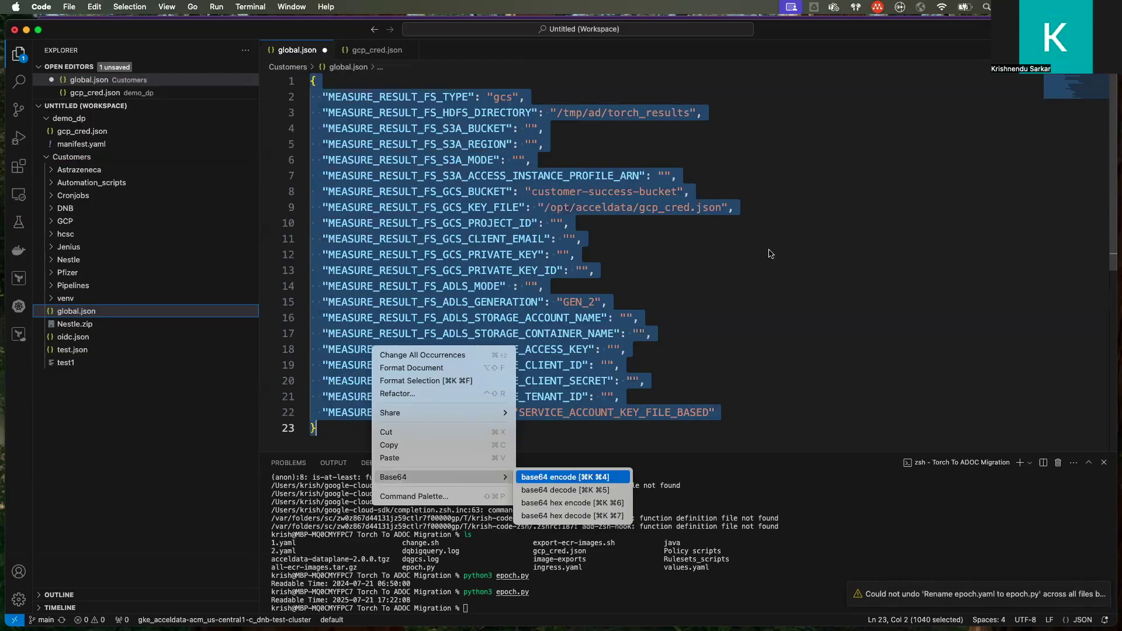
{"action": "left_click", "coordinate": [580, 478]}
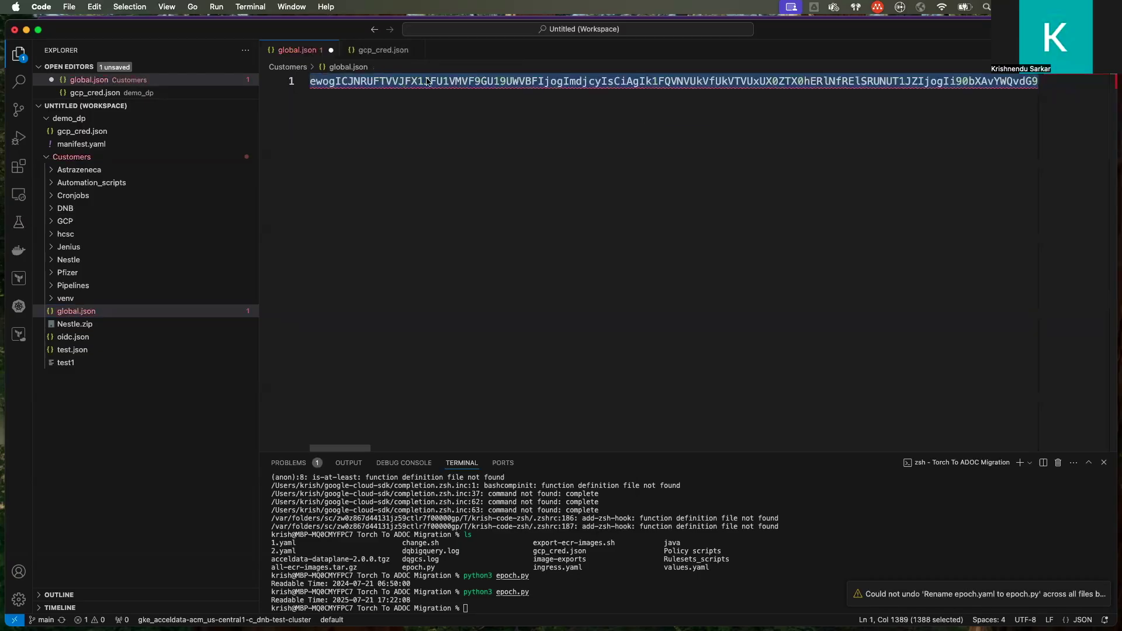
{"action": "scroll", "coordinate": [660, 82], "scroll_direction": "right", "scroll_amount": 10}
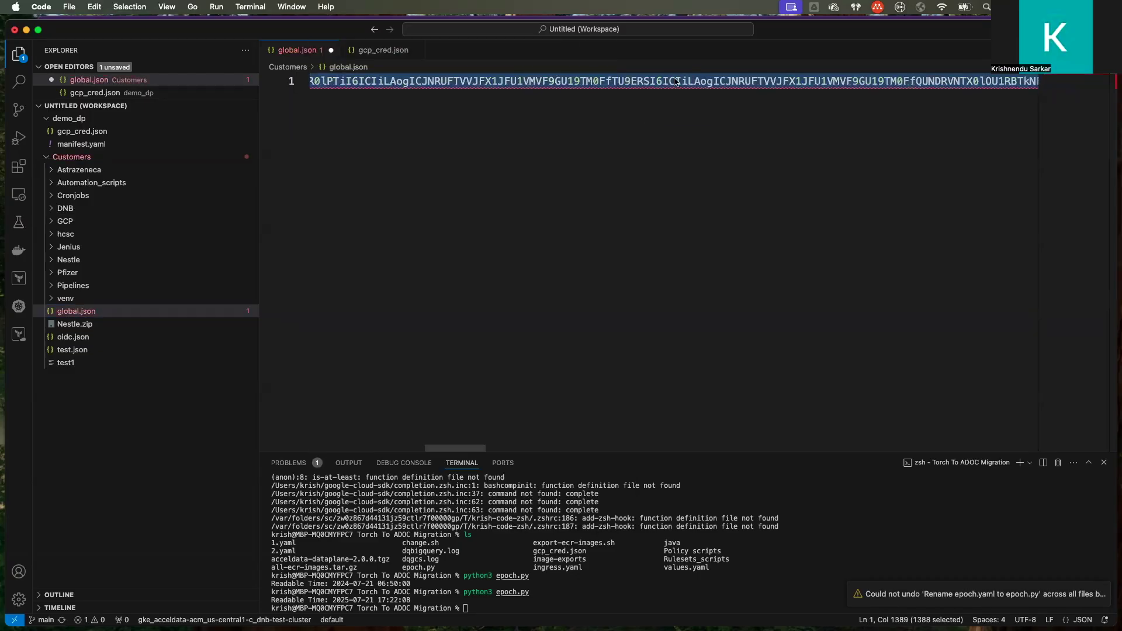
{"action": "scroll", "coordinate": [1014, 87], "scroll_direction": "right", "scroll_amount": 5}
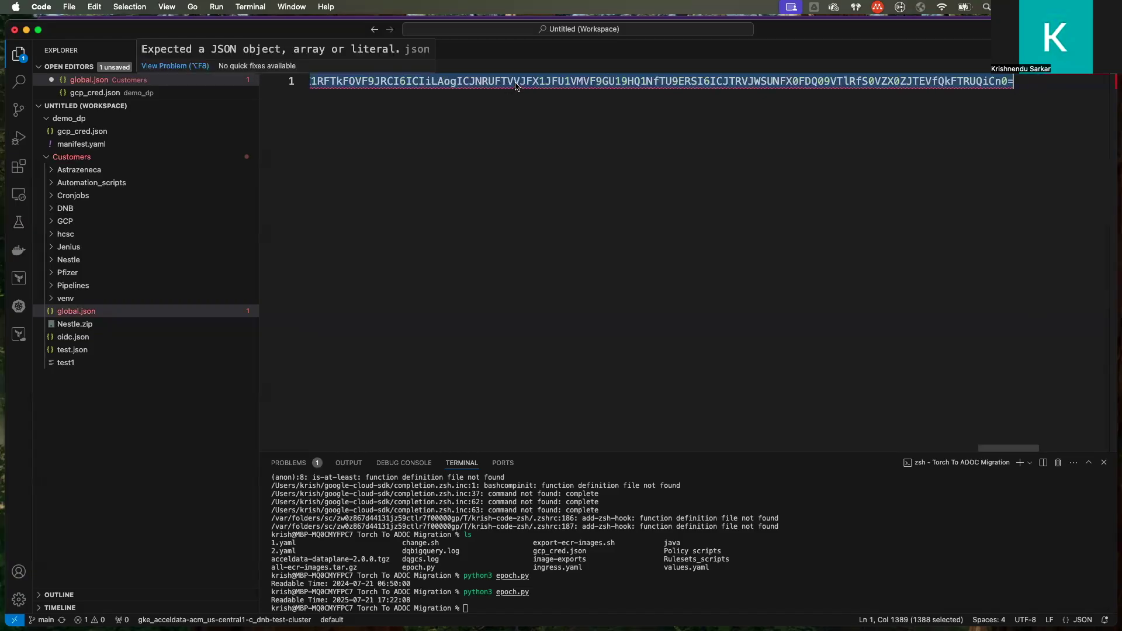
{"action": "scroll", "coordinate": [517, 86], "scroll_direction": "left", "scroll_amount": 5}
{"action": "scroll", "coordinate": [517, 86], "scroll_direction": "left", "scroll_amount": 5}
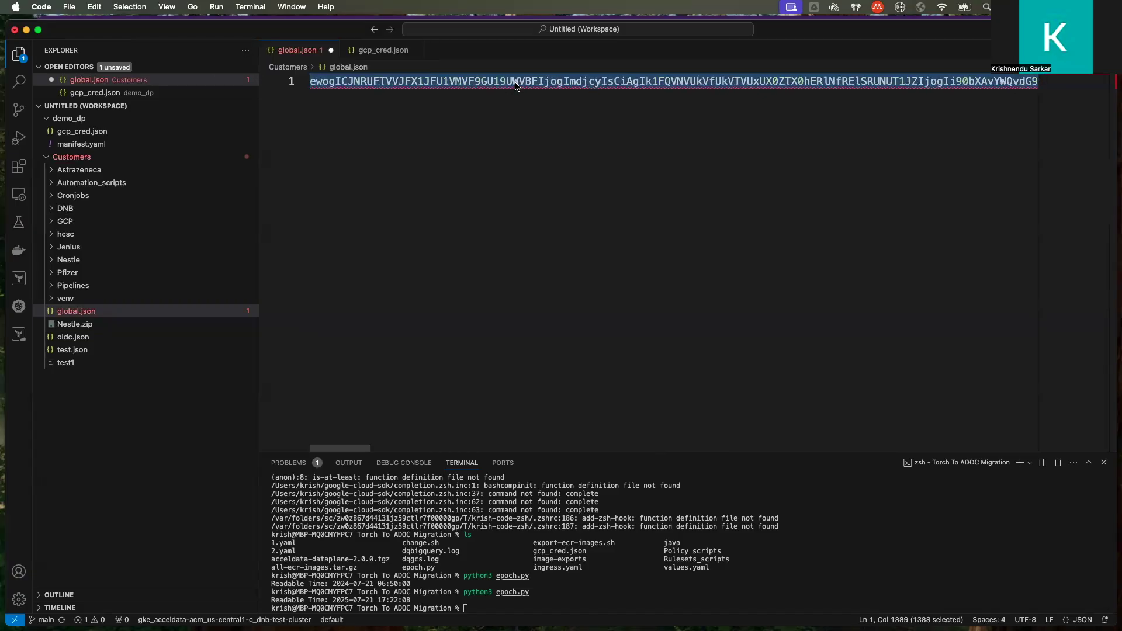
Step: Compare the globalstorage.json value of the secret in iTerm2 with the start and end of the encoded string in VS Code
{"action": "key", "text": "super+Tab"}
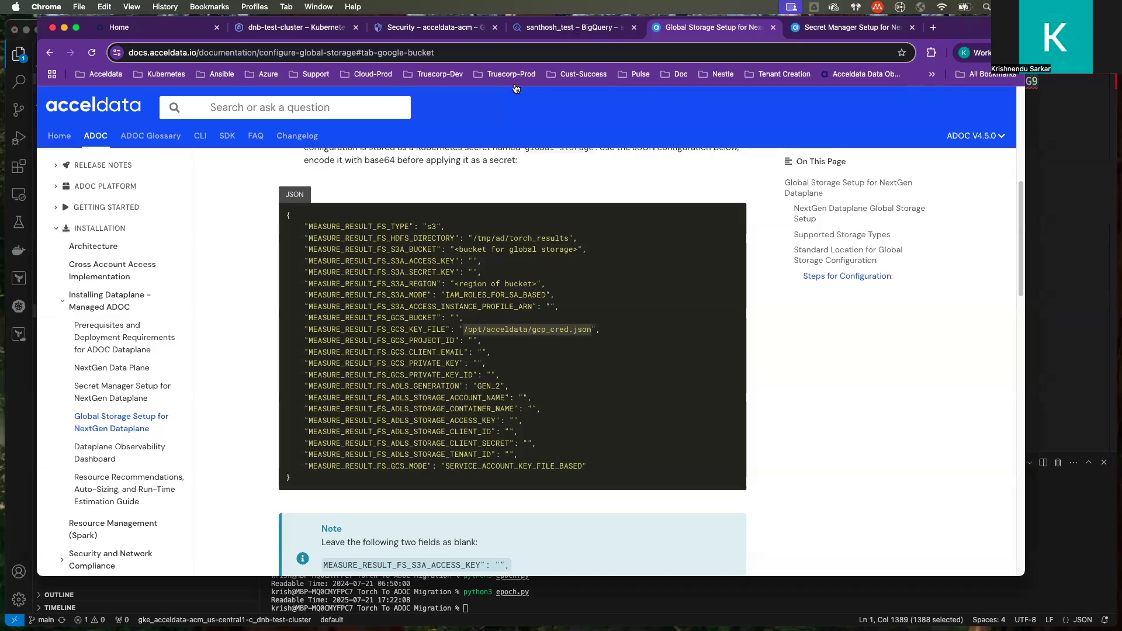
{"action": "key", "text": "super+Tab"}
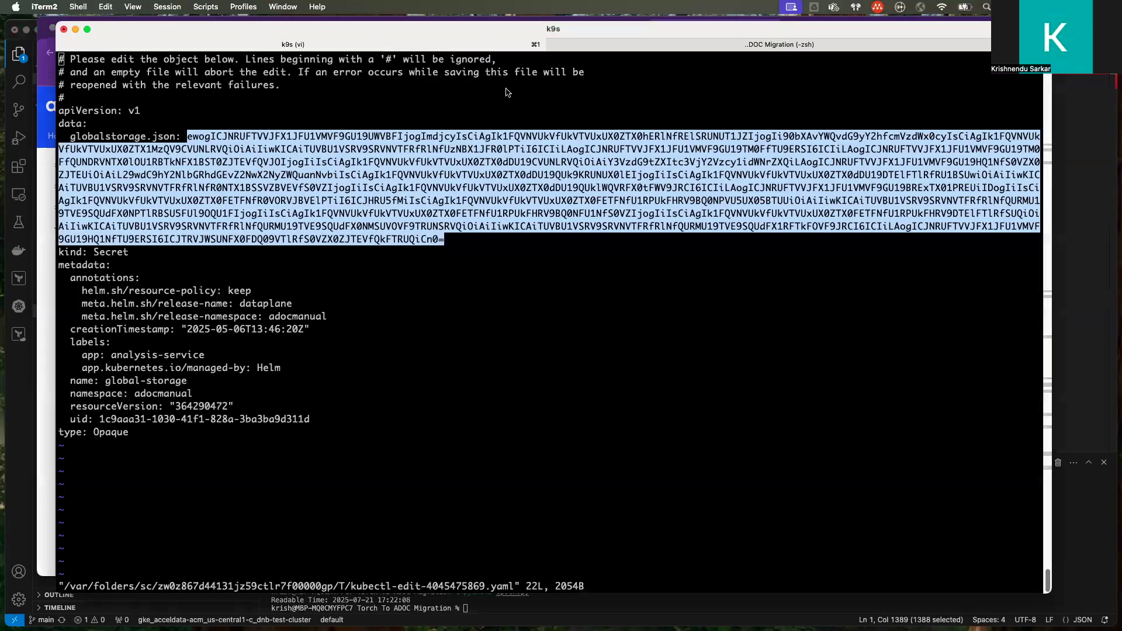
{"action": "left_click", "coordinate": [190, 140]}
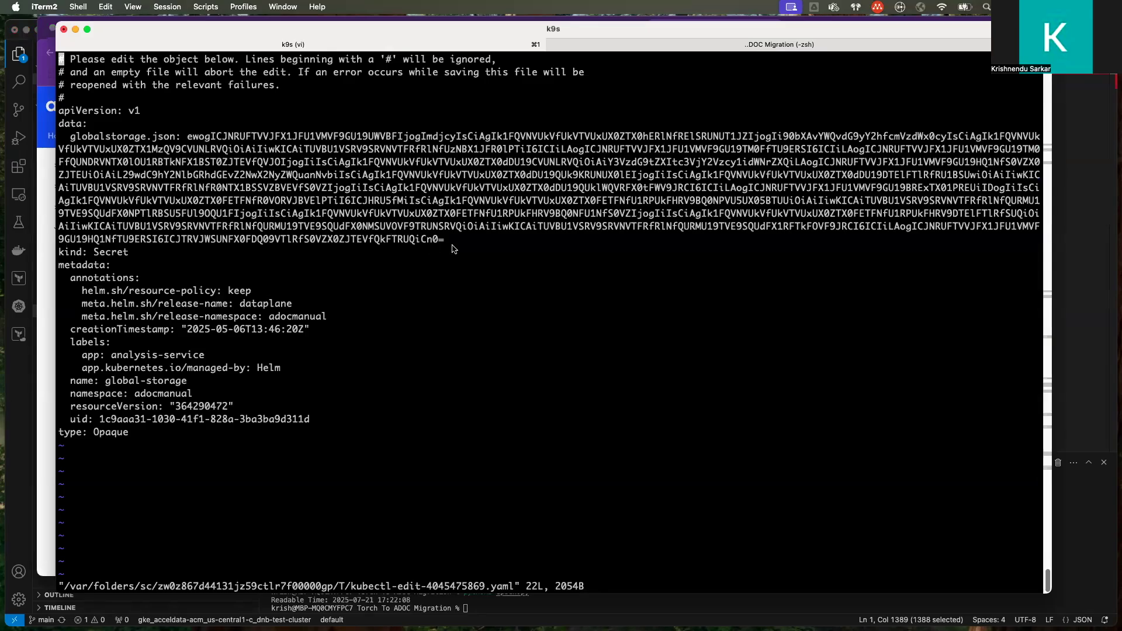
{"action": "key", "text": "super+Tab"}
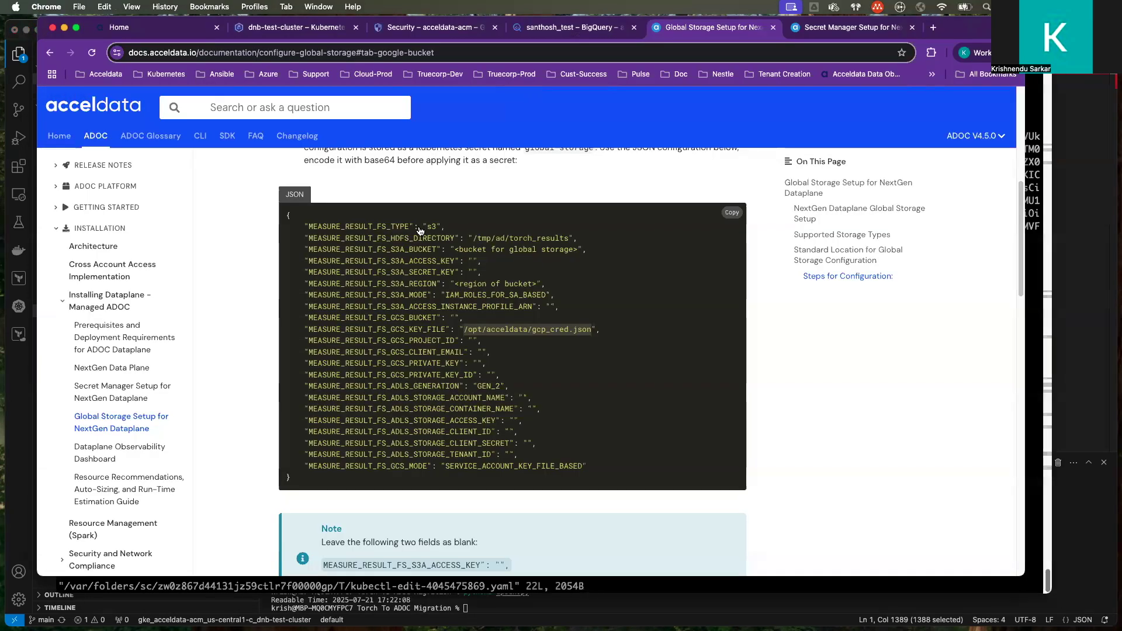
{"action": "key", "text": "super+Tab"}
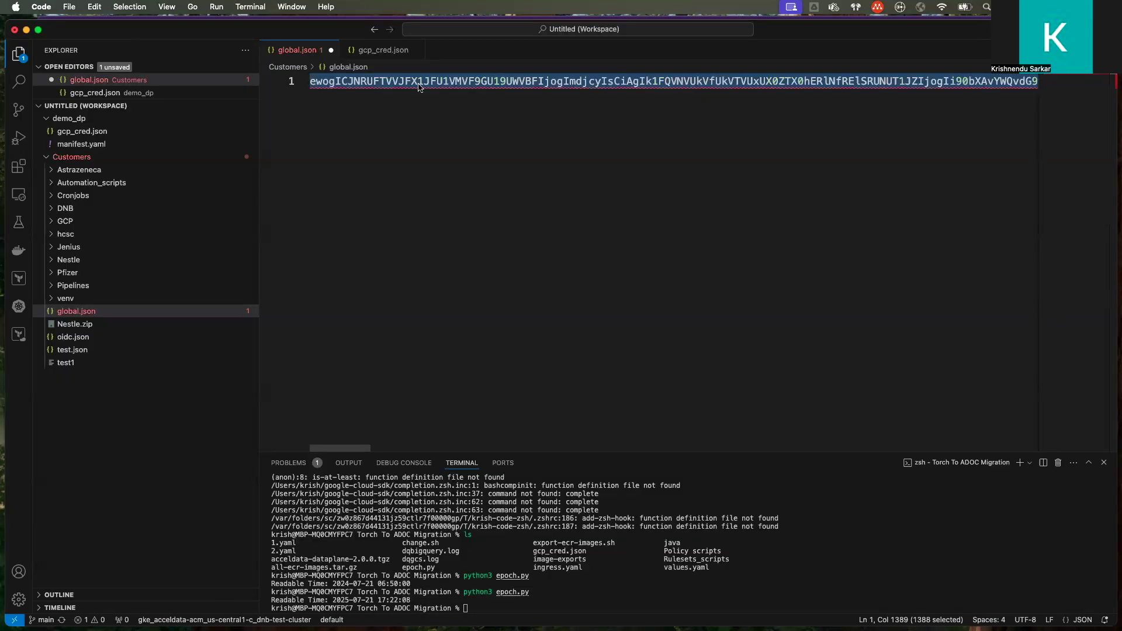
{"action": "scroll", "coordinate": [474, 96], "scroll_direction": "right", "scroll_amount": 2}
{"action": "scroll", "coordinate": [476, 93], "scroll_direction": "right", "scroll_amount": 10}
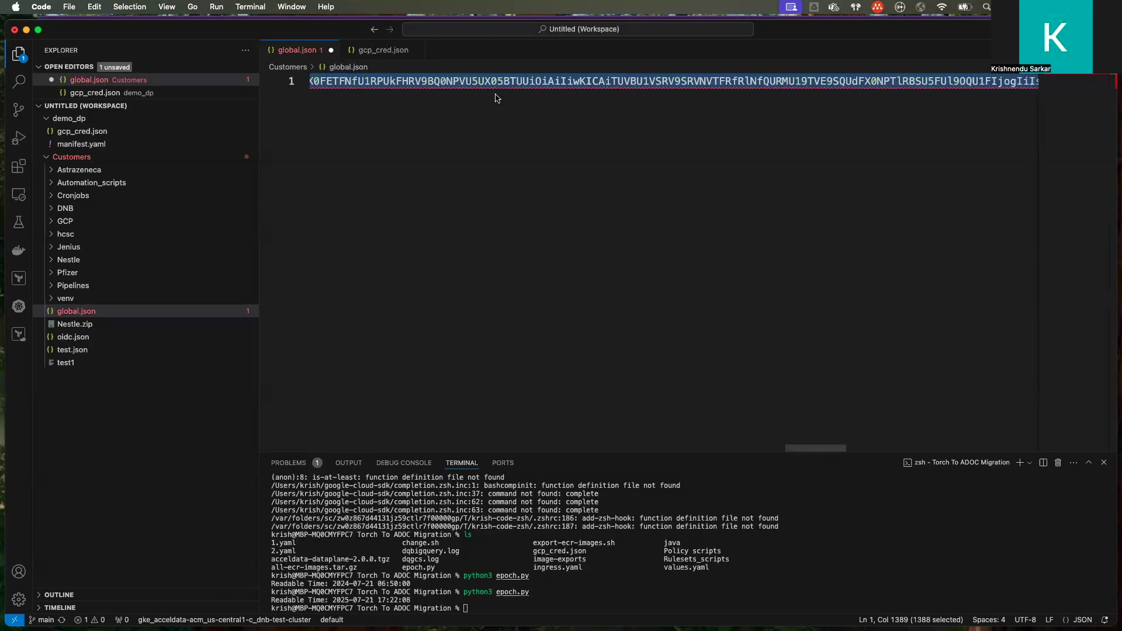
{"action": "scroll", "coordinate": [1006, 90], "scroll_direction": "right", "scroll_amount": 10}
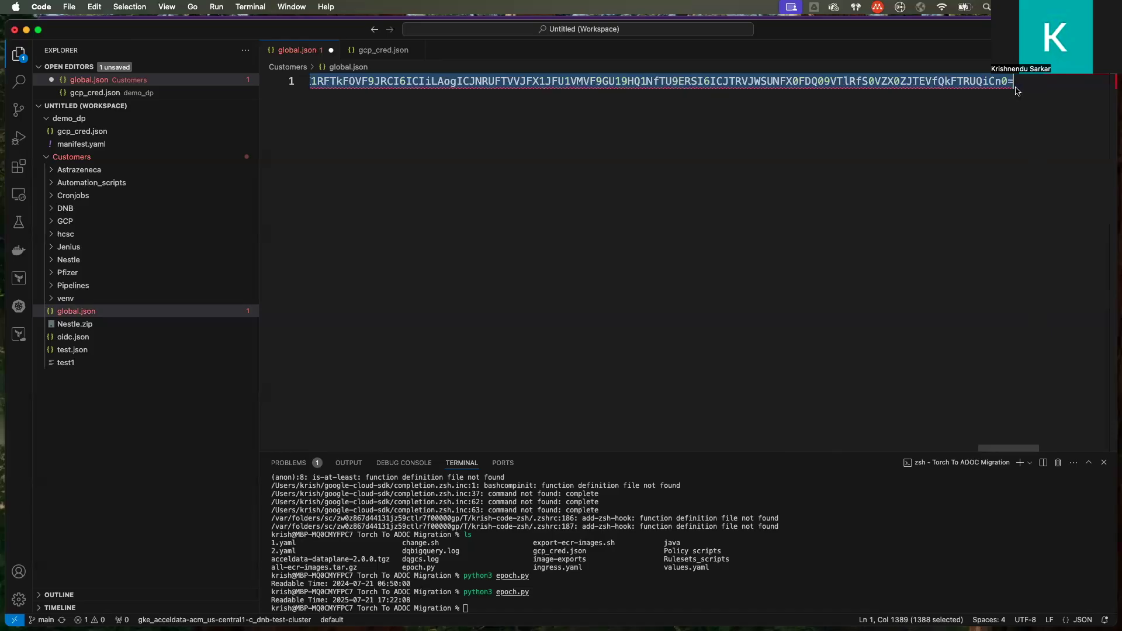
{"action": "key", "text": "super+Tab"}
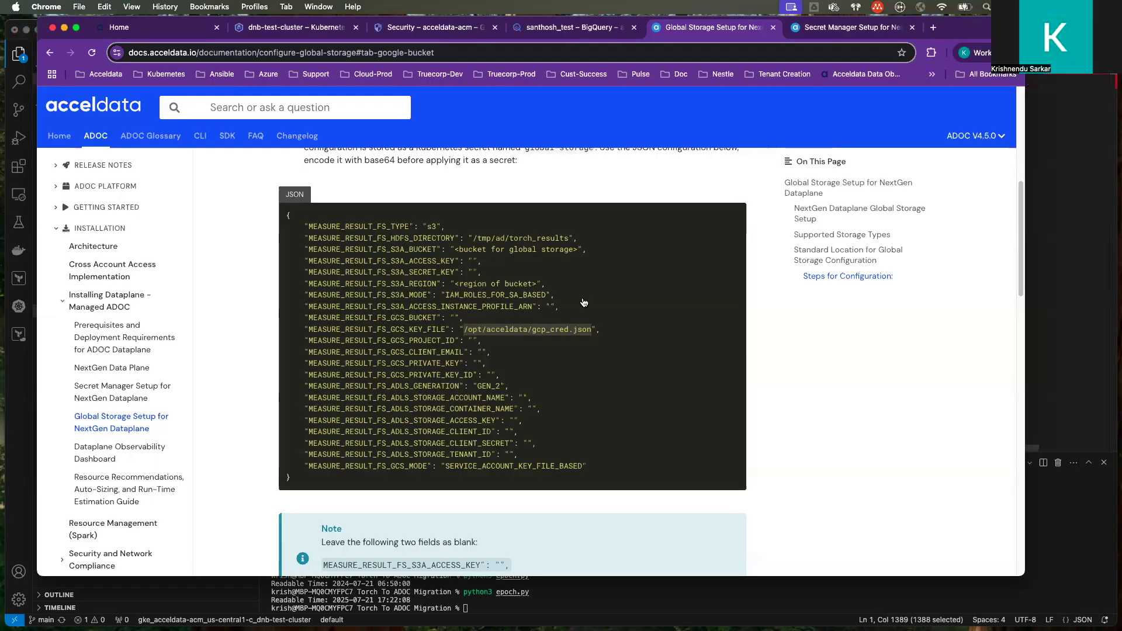
{"action": "key", "text": "super+Tab"}
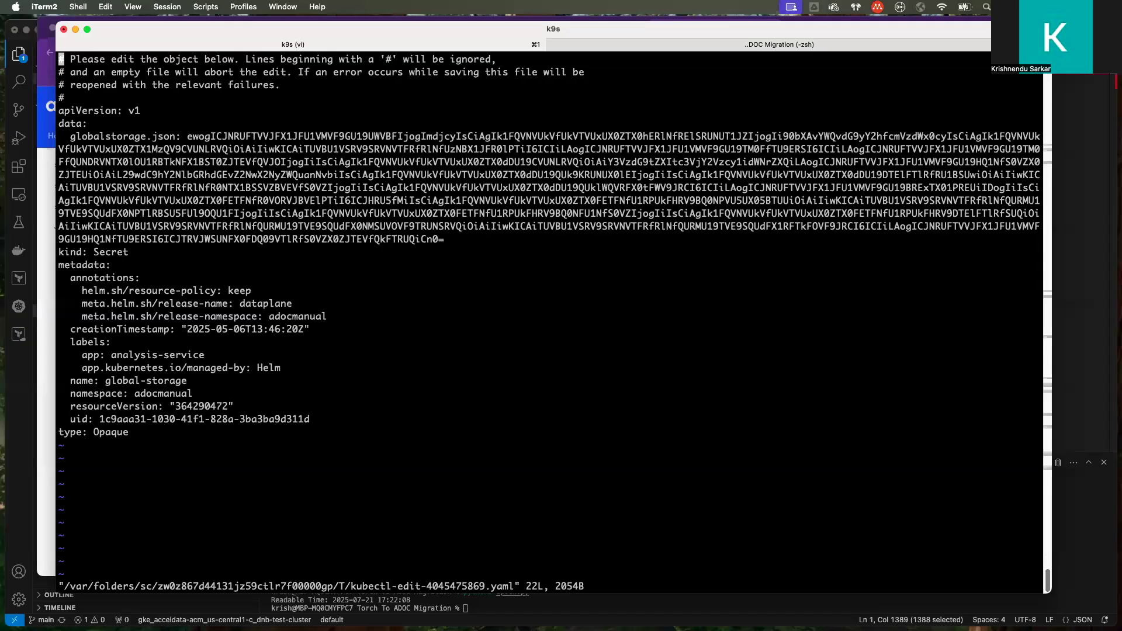
Step: Quit editing the global-storage secret without saving, and decode it to review the GCS bucket, key file path and GCS mode
{"action": "type", "text": ":"}
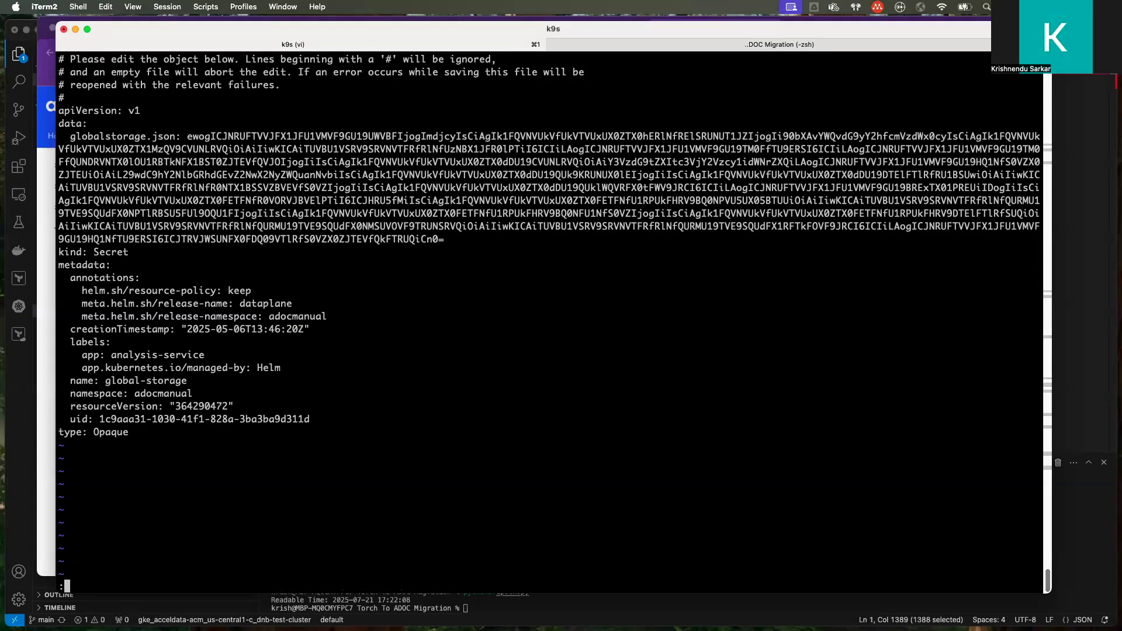
{"action": "type", "text": "q!"}
{"action": "key", "text": "Return"}
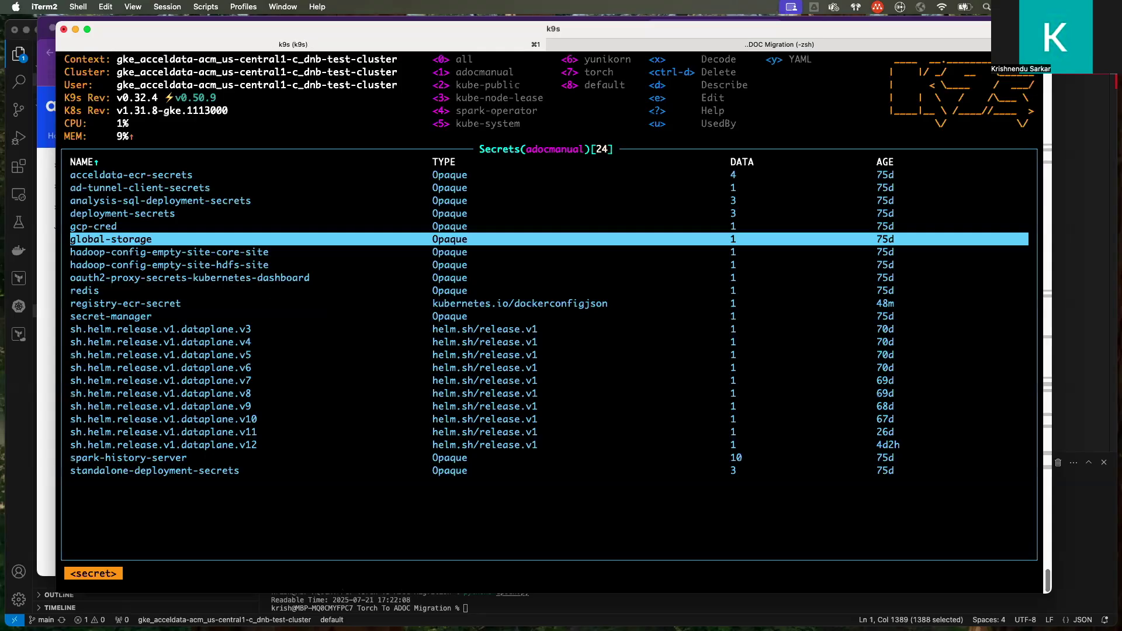
{"action": "key", "text": "x"}
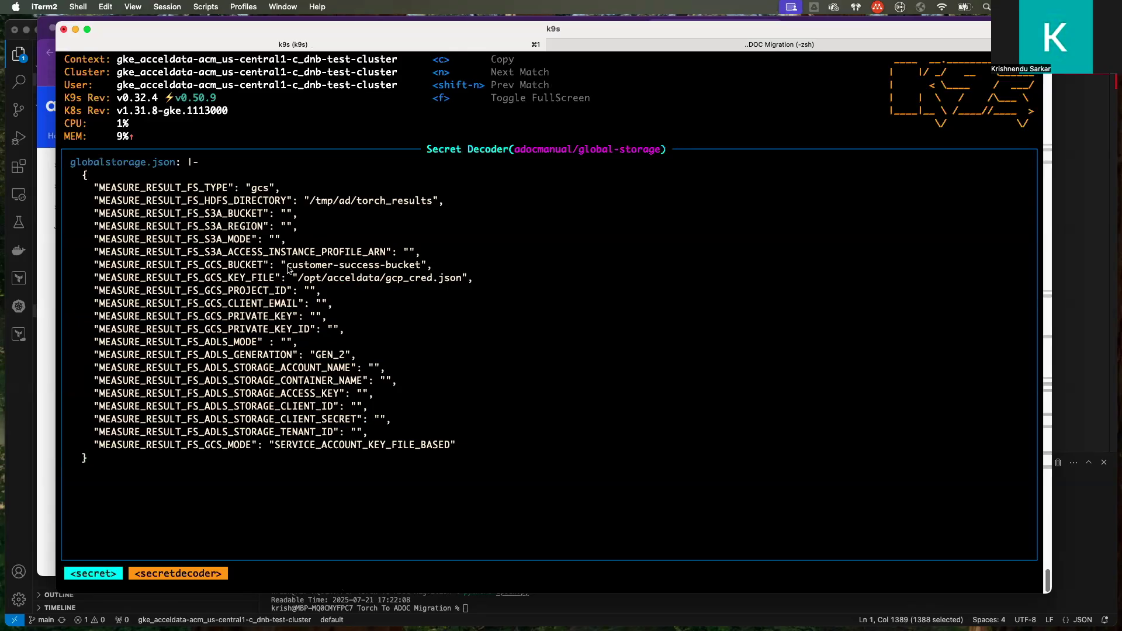
{"action": "left_click_drag", "start_coordinate": [289, 269], "coordinate": [427, 270]}
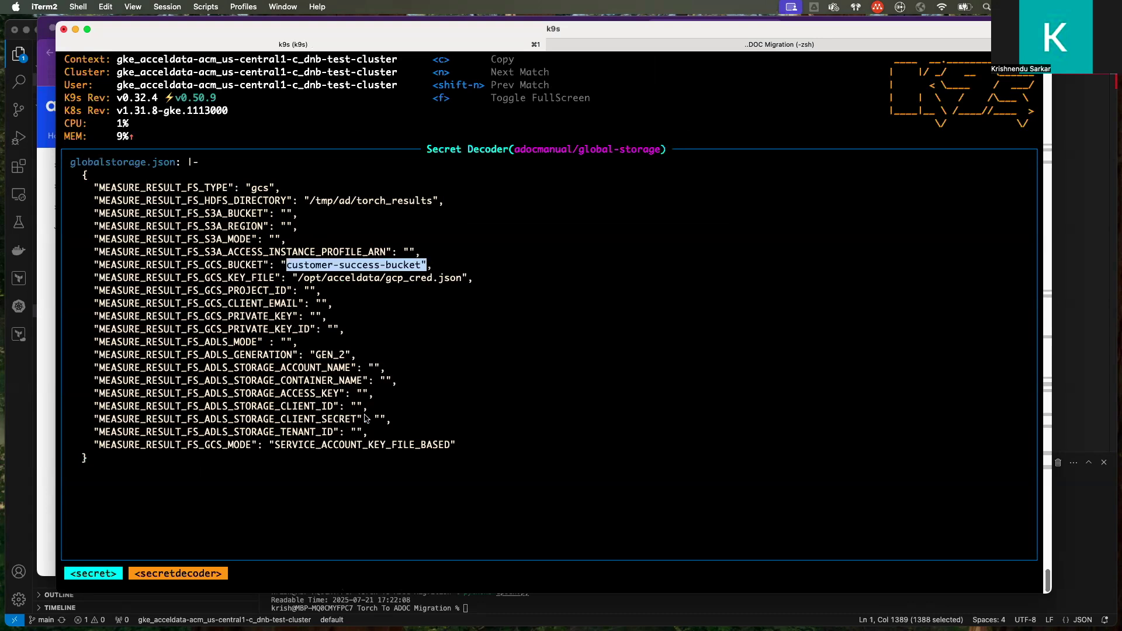
{"action": "double_click", "coordinate": [450, 446]}
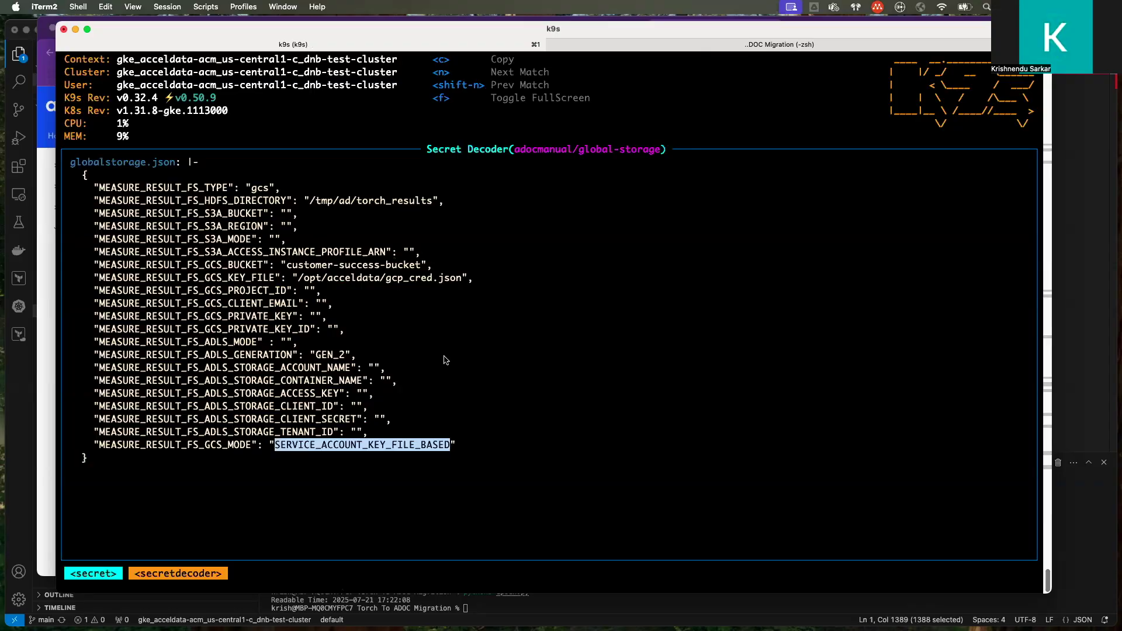
{"action": "left_click", "coordinate": [333, 282]}
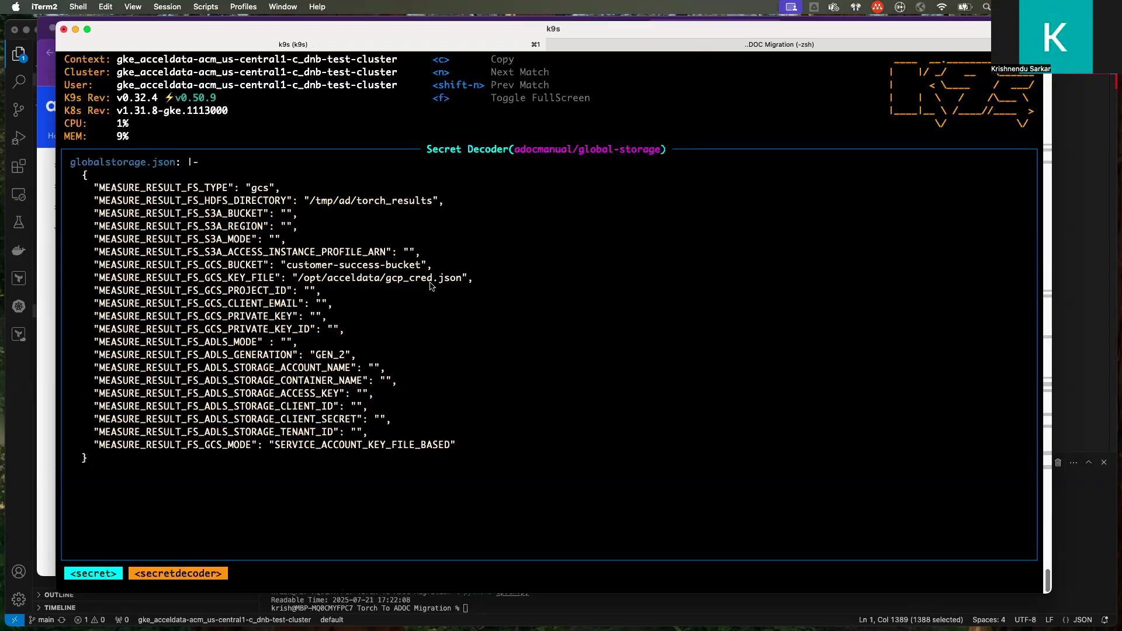
{"action": "double_click", "coordinate": [459, 280]}
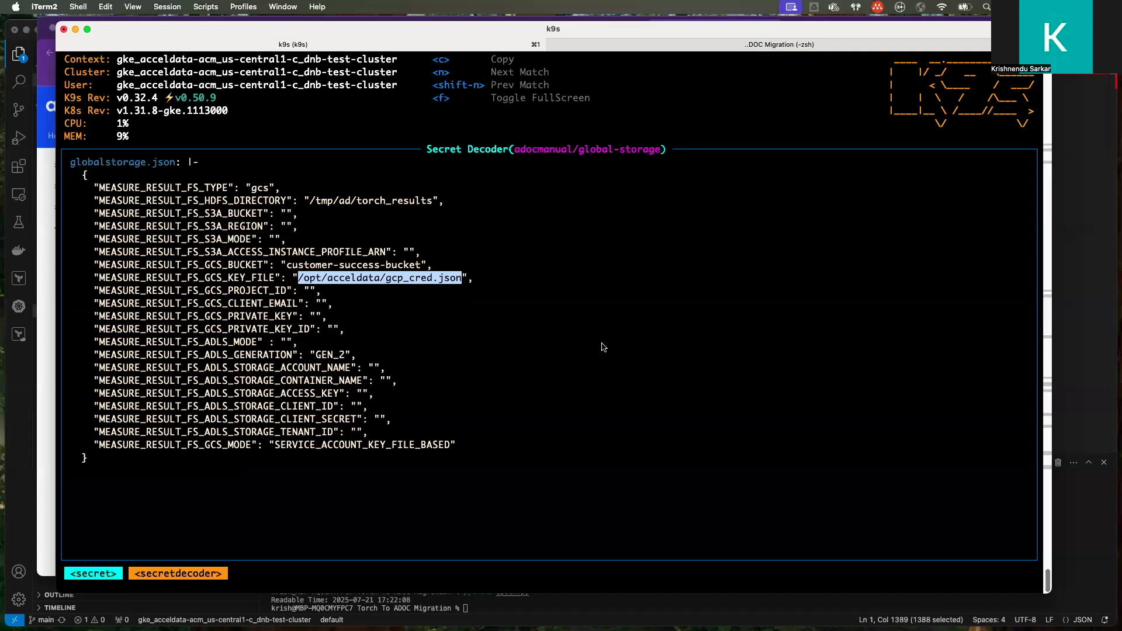
Step: Return to the secrets list and open the gcp-cred secret for editing to view its encoded gcp_cred.json value
{"action": "key", "text": "Escape"}
{"action": "key", "text": "Escape"}
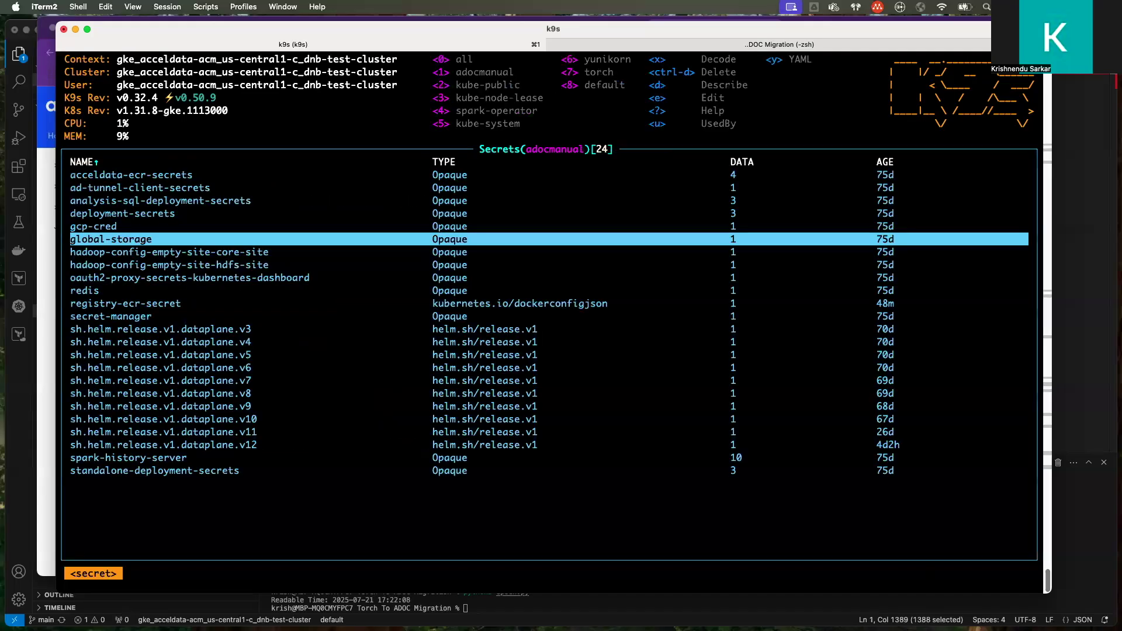
{"action": "key", "text": "Up"}
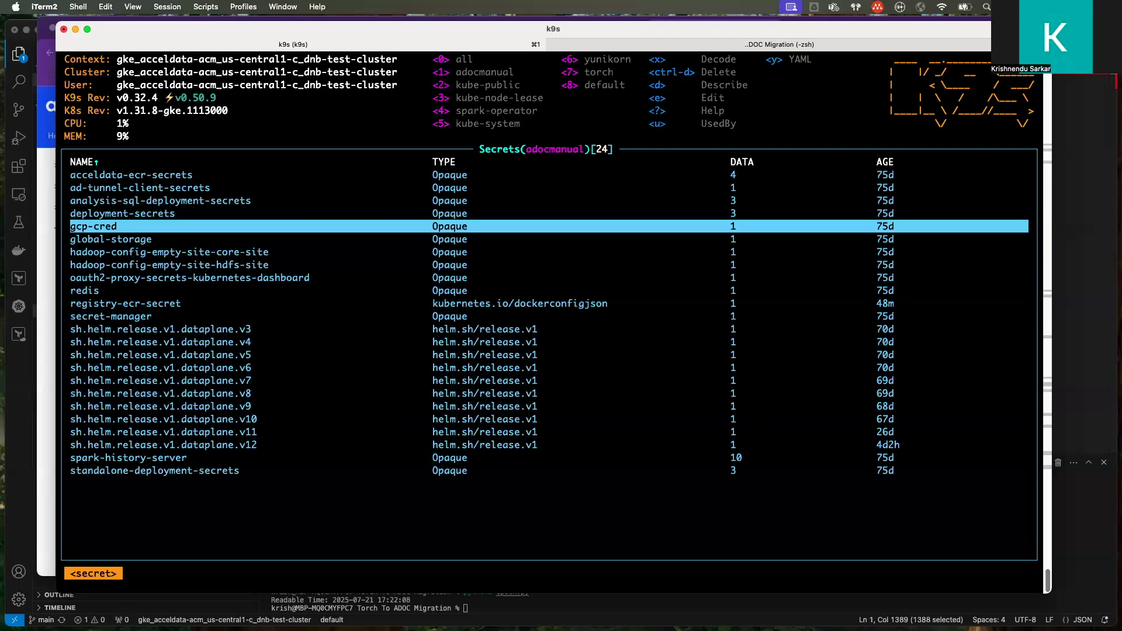
{"action": "key", "text": "e"}
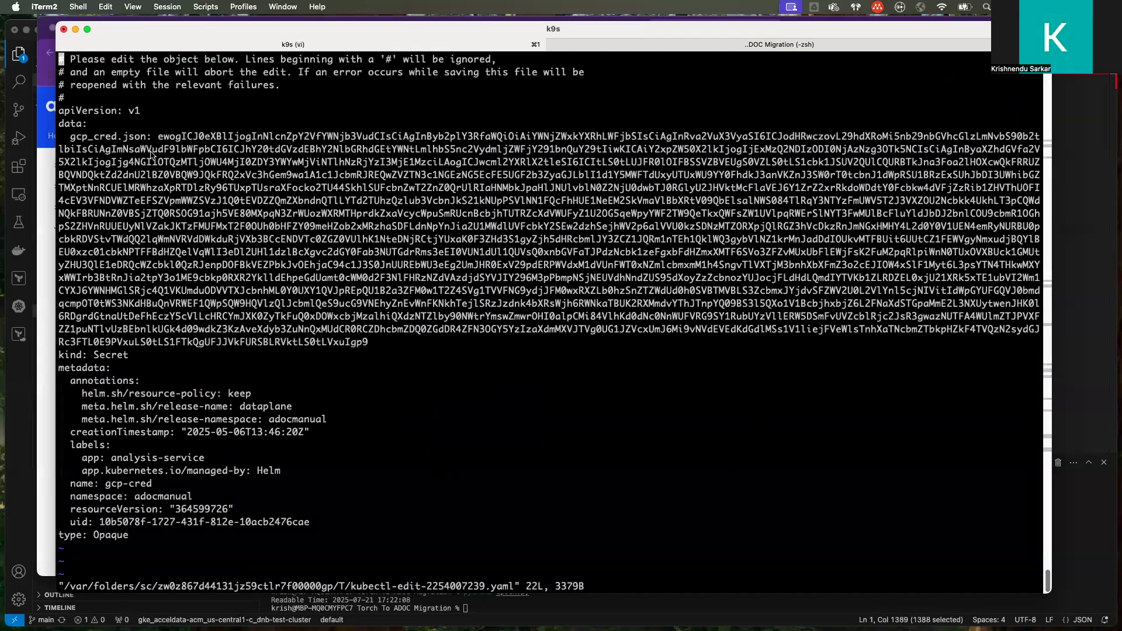
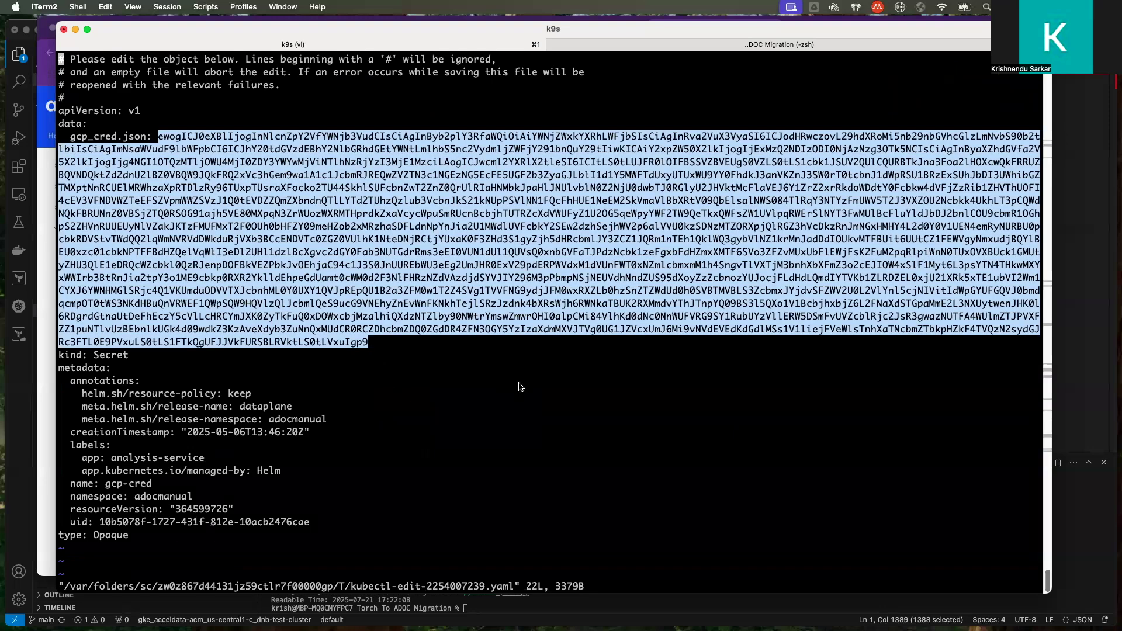
Step: Switch to VS Code and base64-encode the whole service account JSON object in gcp_cred.json
{"action": "key", "text": "super+Tab"}
{"action": "key", "text": "super+Tab"}
{"action": "key", "text": "super+Tab"}
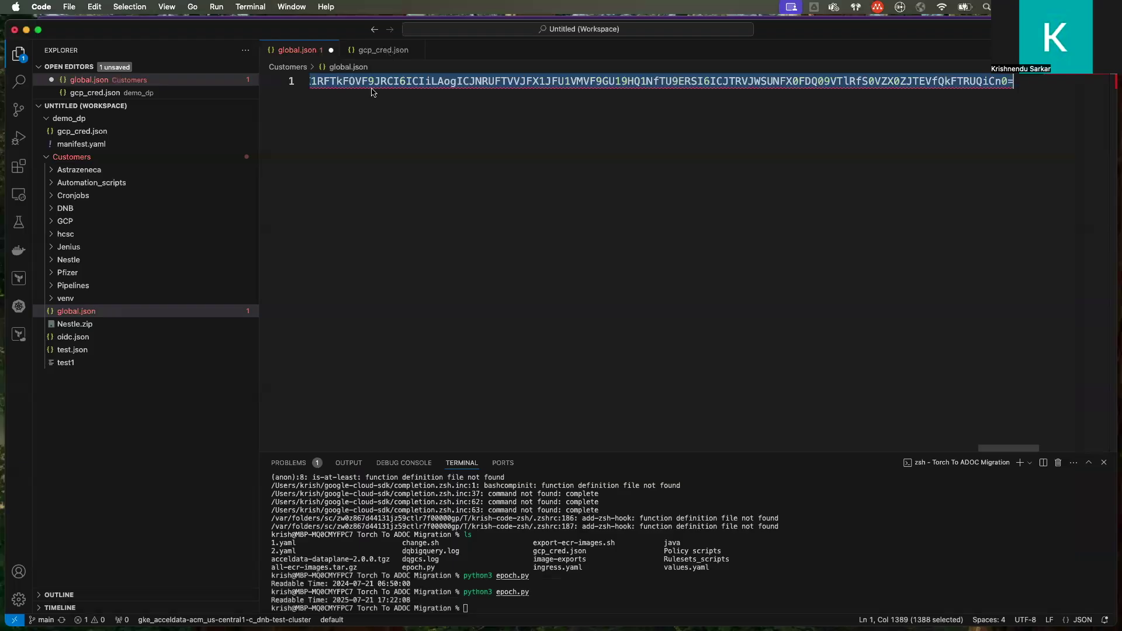
{"action": "left_click", "coordinate": [383, 50]}
{"action": "left_click", "coordinate": [495, 226]}
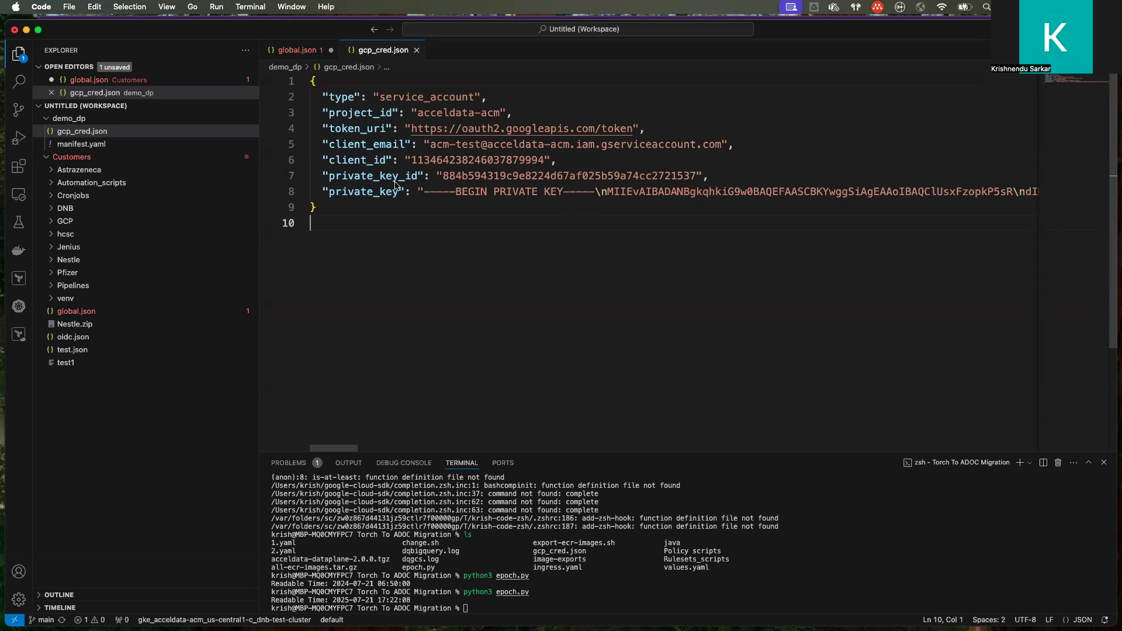
{"action": "left_click_drag", "start_coordinate": [310, 79], "coordinate": [315, 210]}
{"action": "right_click", "coordinate": [396, 173]}
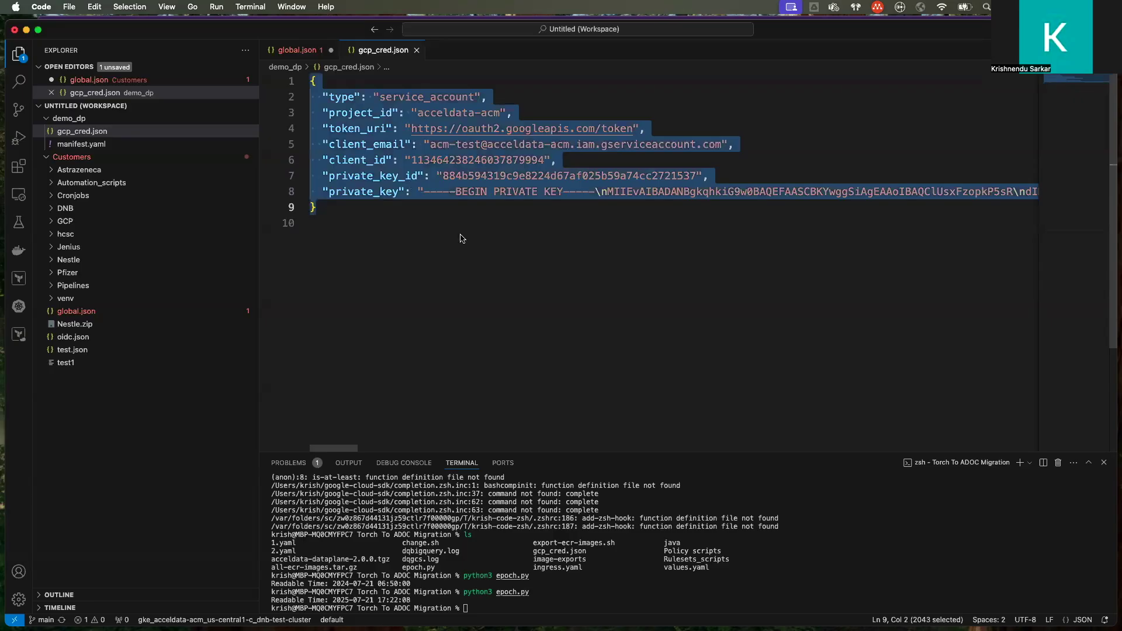
{"action": "mouse_move", "coordinate": [485, 305]}
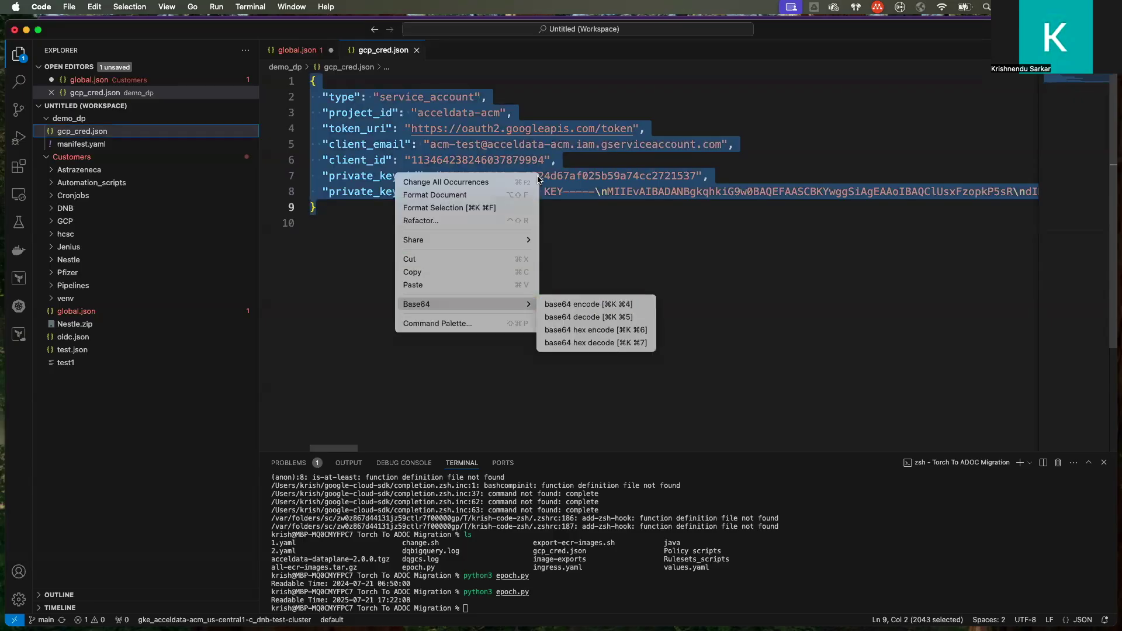
{"action": "left_click", "coordinate": [596, 305]}
{"action": "mouse_move", "coordinate": [489, 85]}
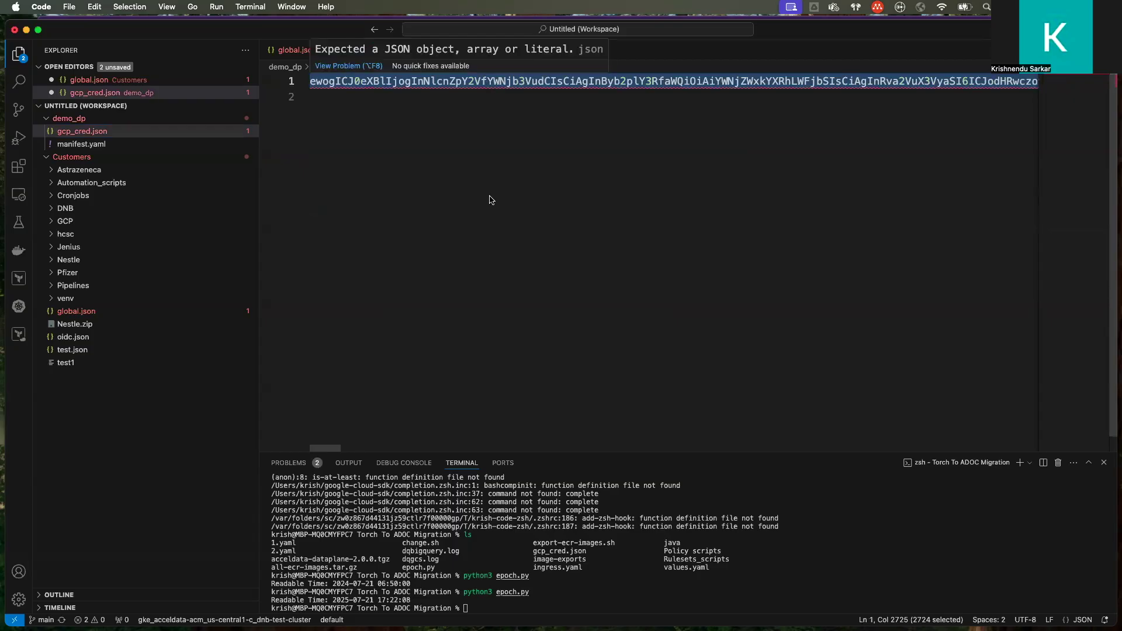
Step: Compare the start and end of the encoded string with the gcp-cred secret value in iTerm2, and quit the secret editor without saving
{"action": "key", "text": "super+Tab"}
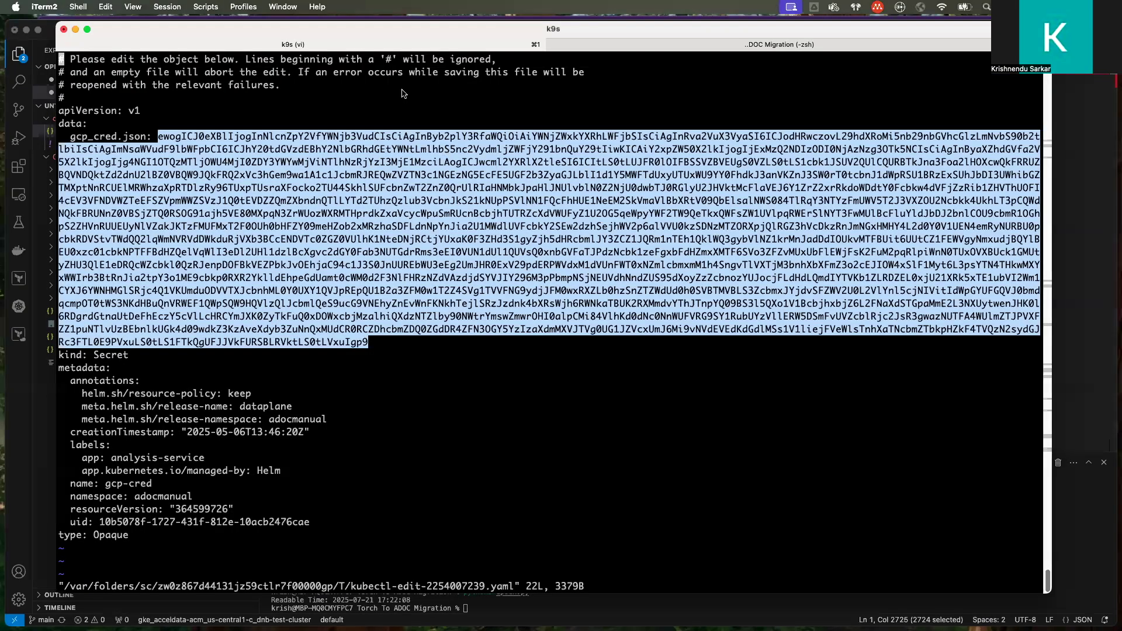
{"action": "key", "text": "super+Tab"}
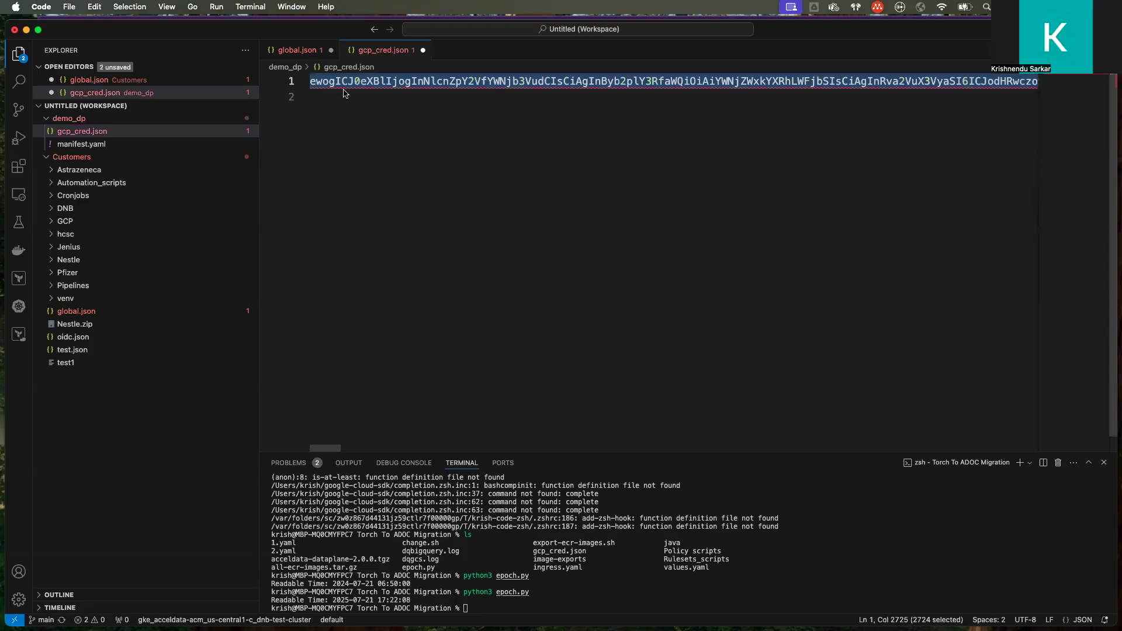
{"action": "key", "text": "super+Tab"}
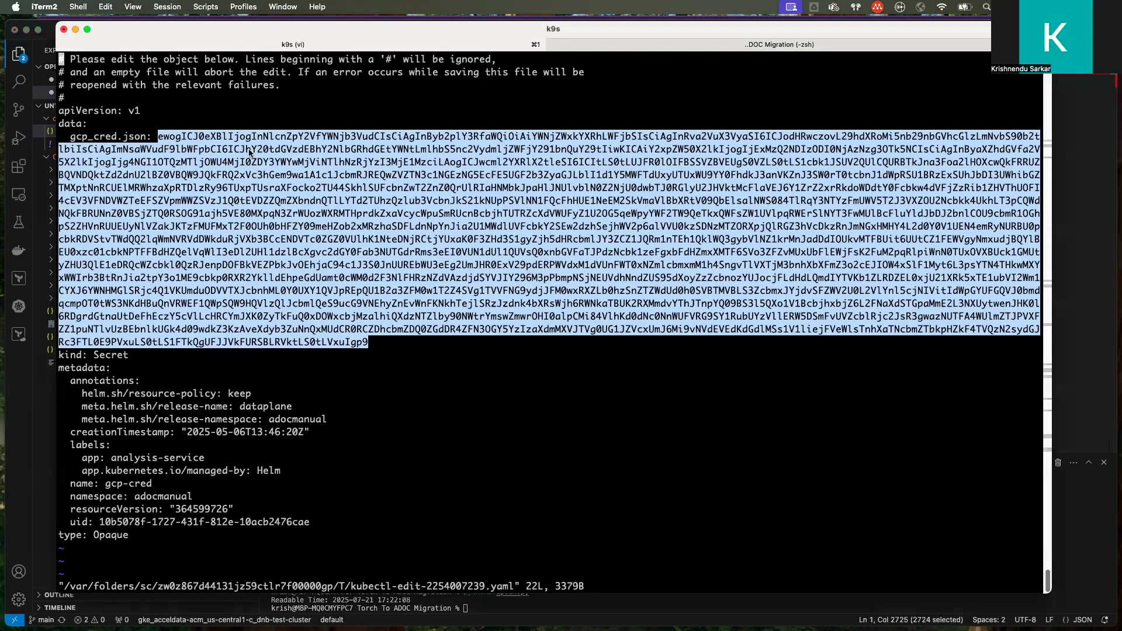
{"action": "key", "text": "super+Tab"}
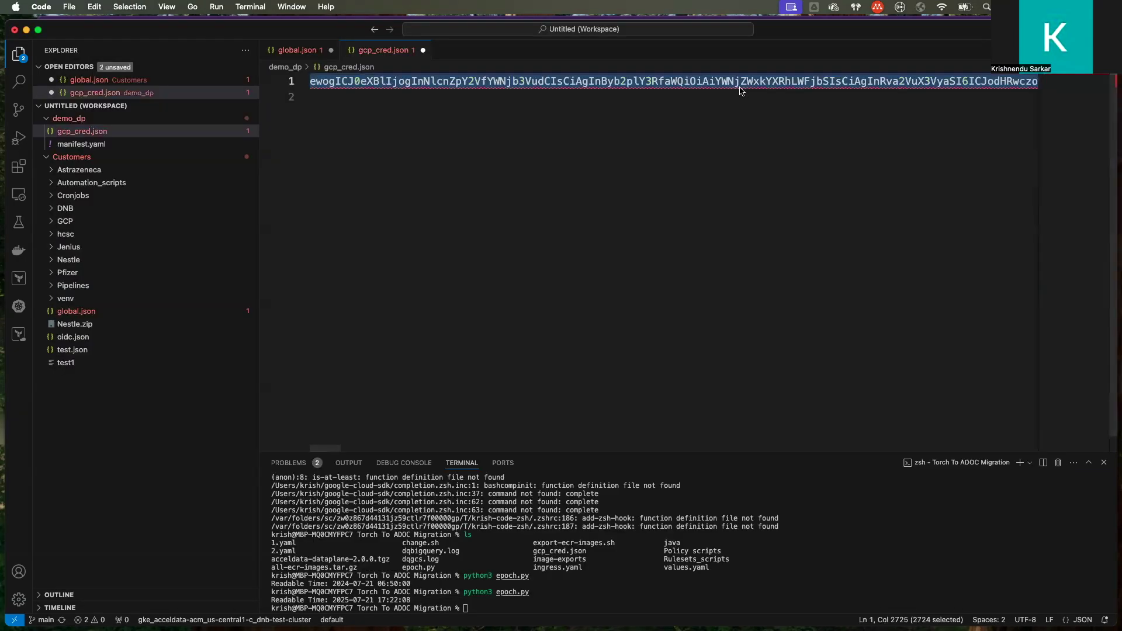
{"action": "scroll", "coordinate": [630, 446], "scroll_direction": "right", "scroll_amount": 10}
{"action": "scroll", "coordinate": [840, 443], "scroll_direction": "right", "scroll_amount": 10}
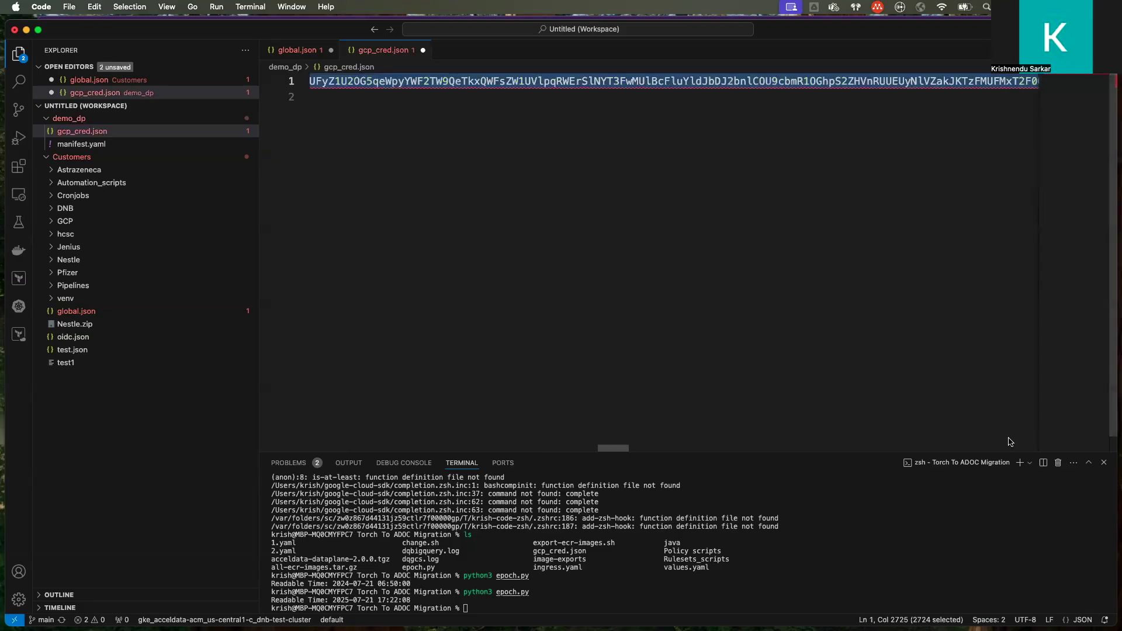
{"action": "scroll", "coordinate": [992, 91], "scroll_direction": "right", "scroll_amount": 5}
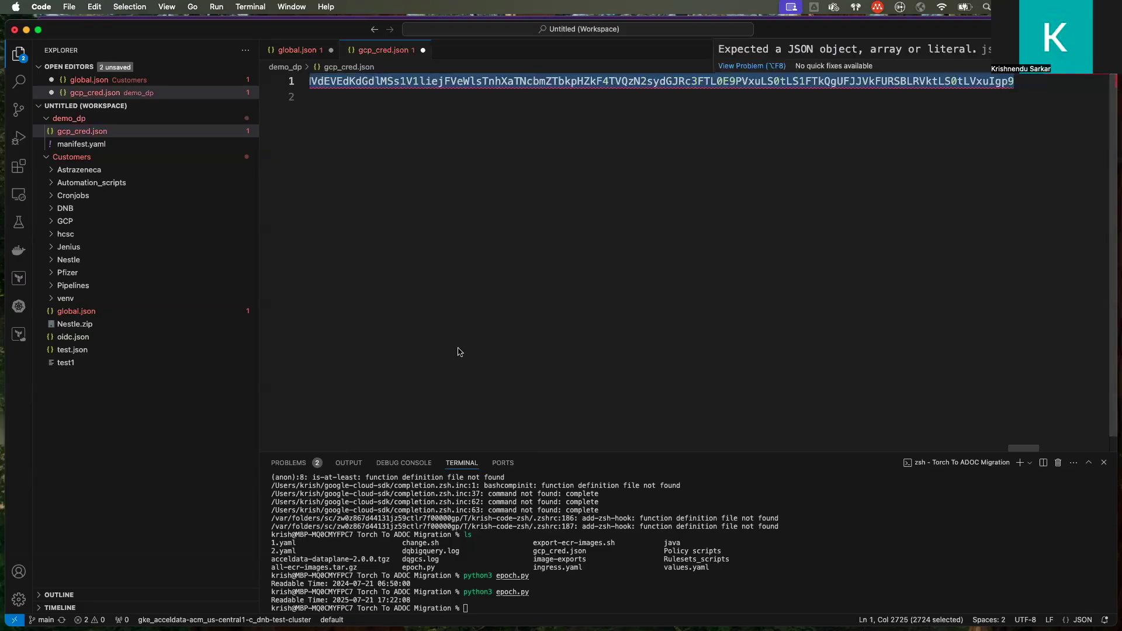
{"action": "key", "text": "super+Tab"}
{"action": "left_click", "coordinate": [216, 198]}
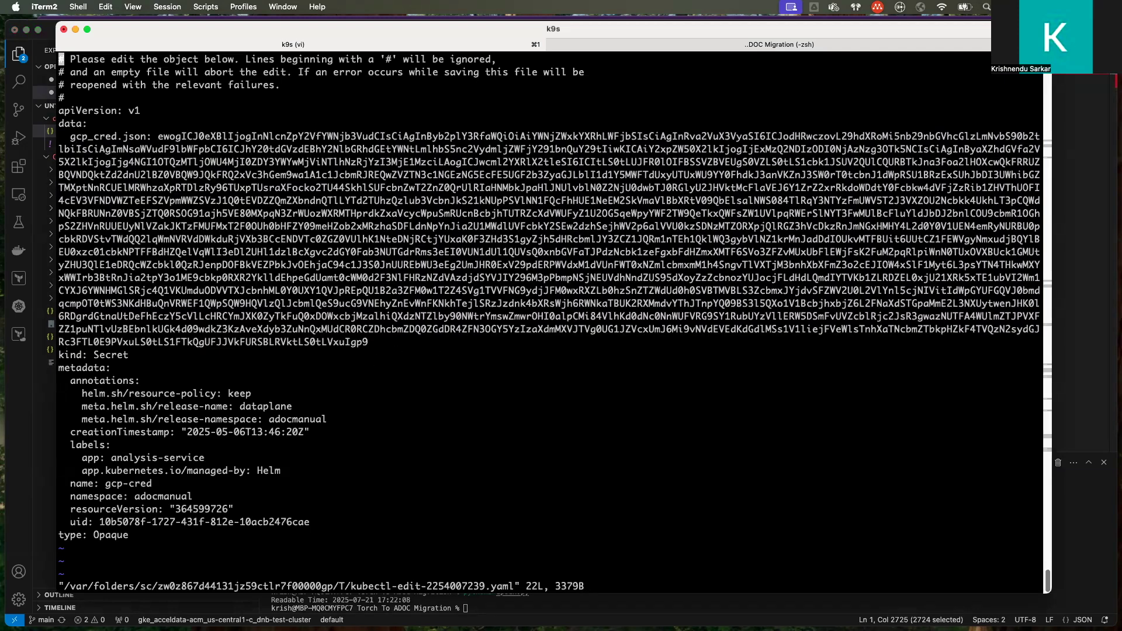
{"action": "type", "text": ":"}
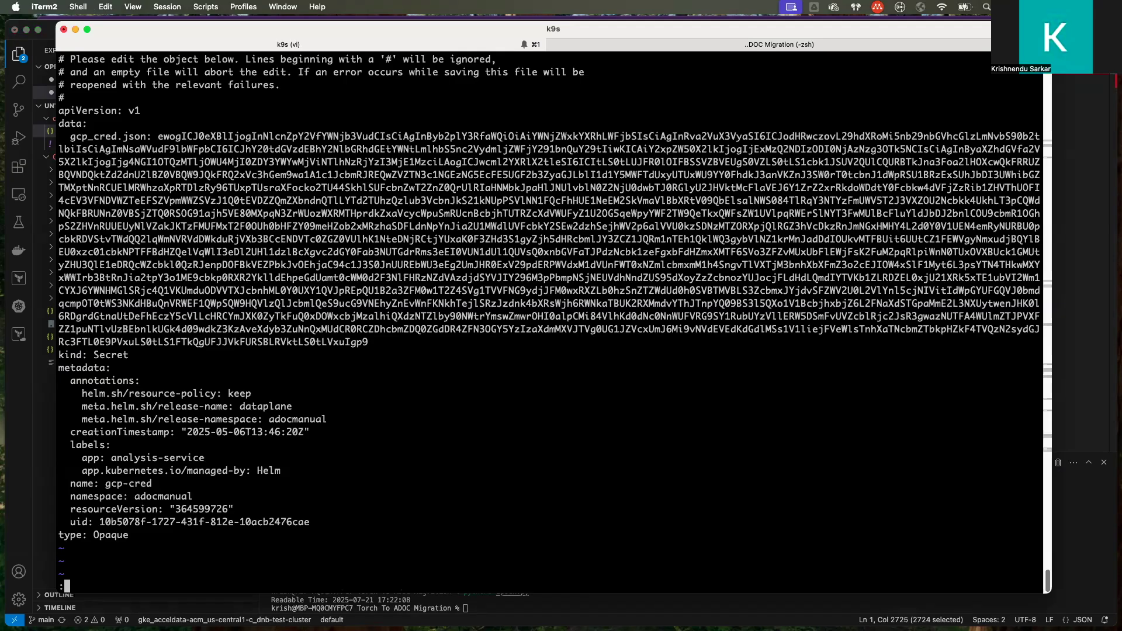
{"action": "type", "text": "q!"}
{"action": "key", "text": "Return"}
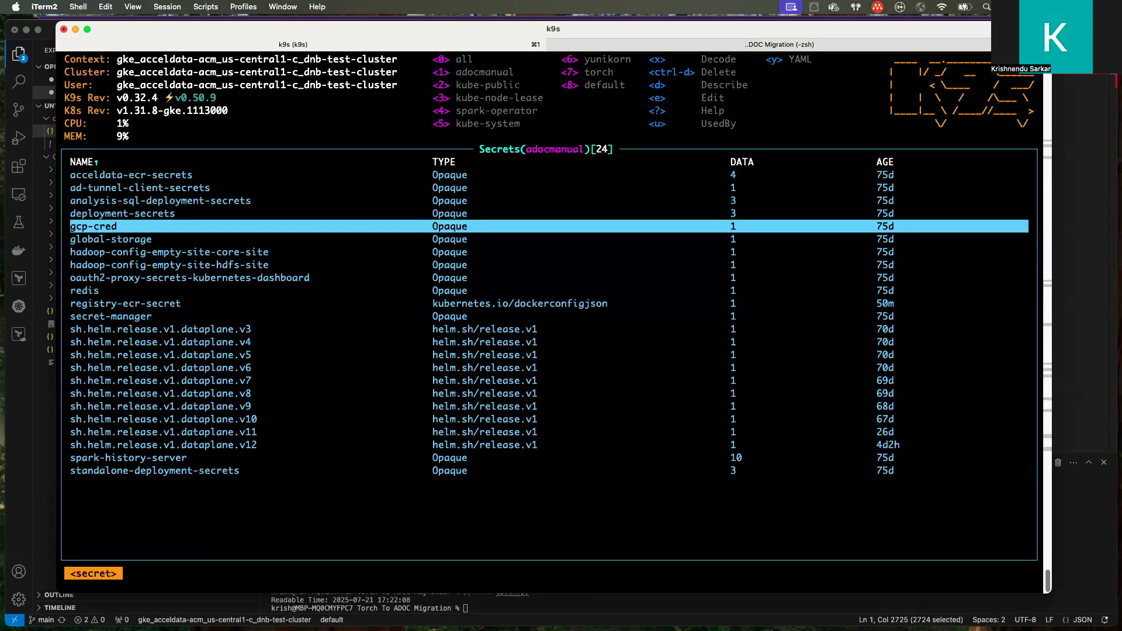
Step: List the pods in the adocmanual namespace and review the dataplane analysis service pods
{"action": "key", "text": "colon"}
{"action": "type", "text": "pod"}
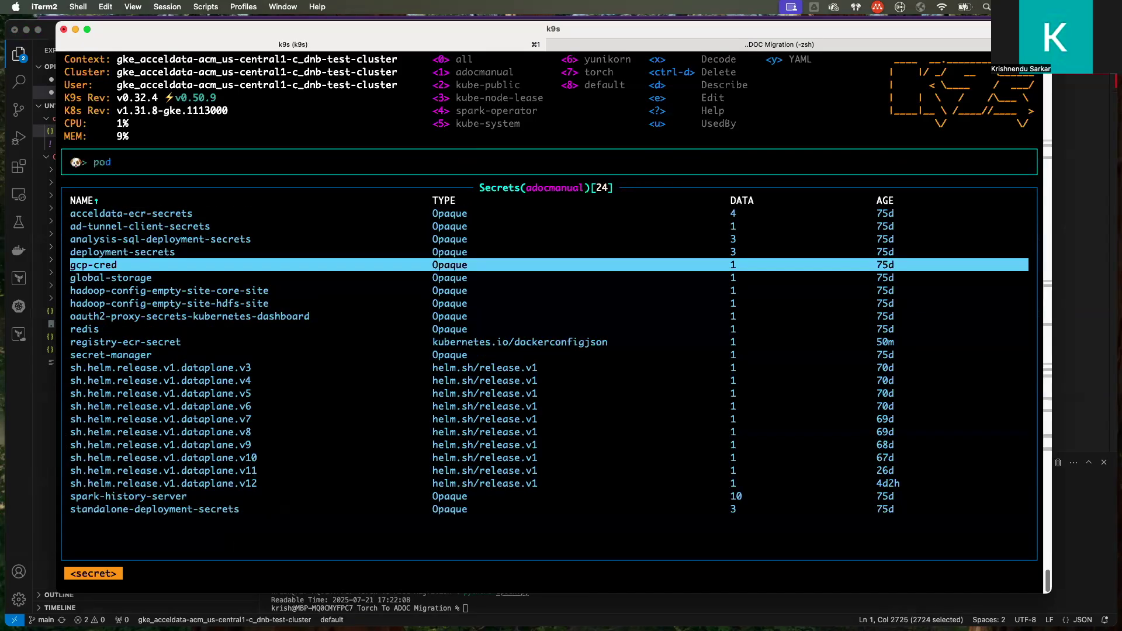
{"action": "type", "text": "s"}
{"action": "key", "text": "Return"}
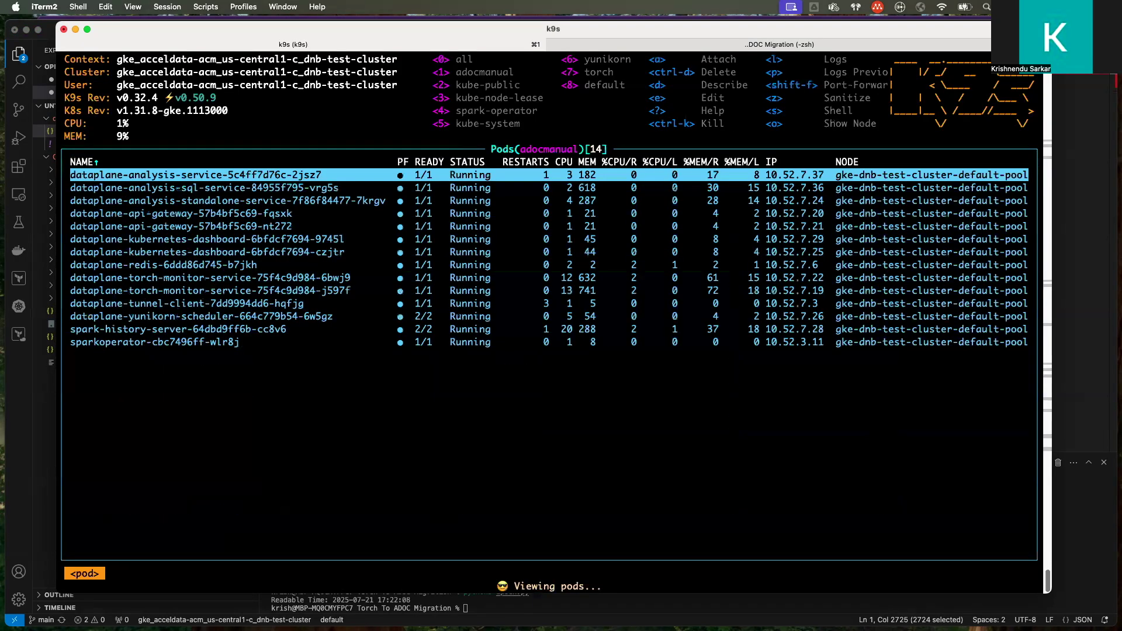
{"action": "key", "text": "Down"}
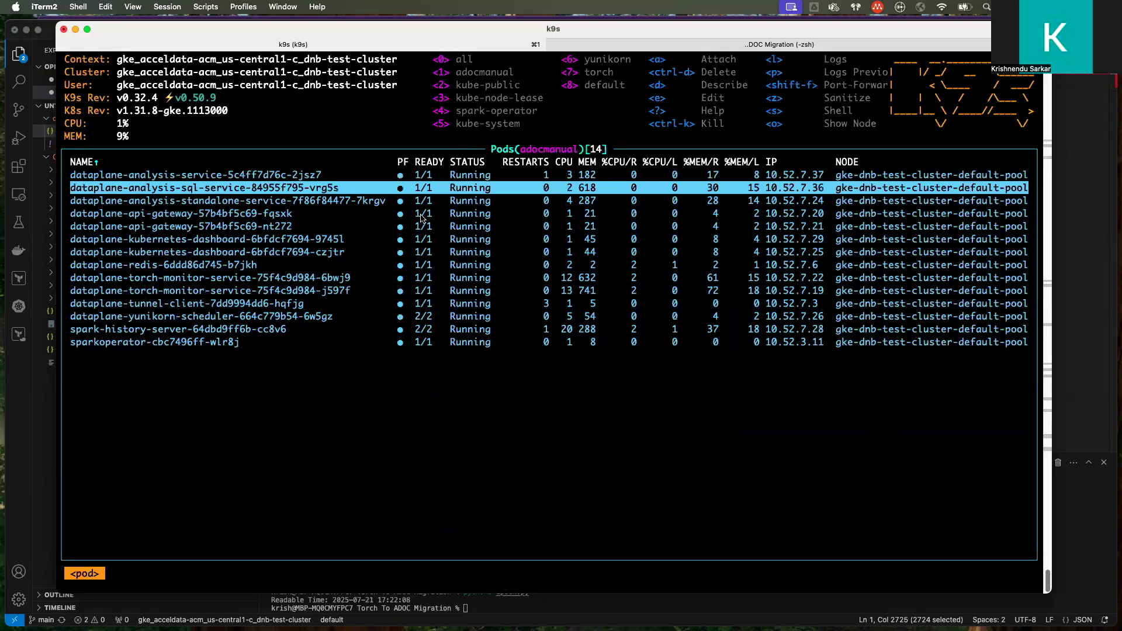
{"action": "key", "text": "Up"}
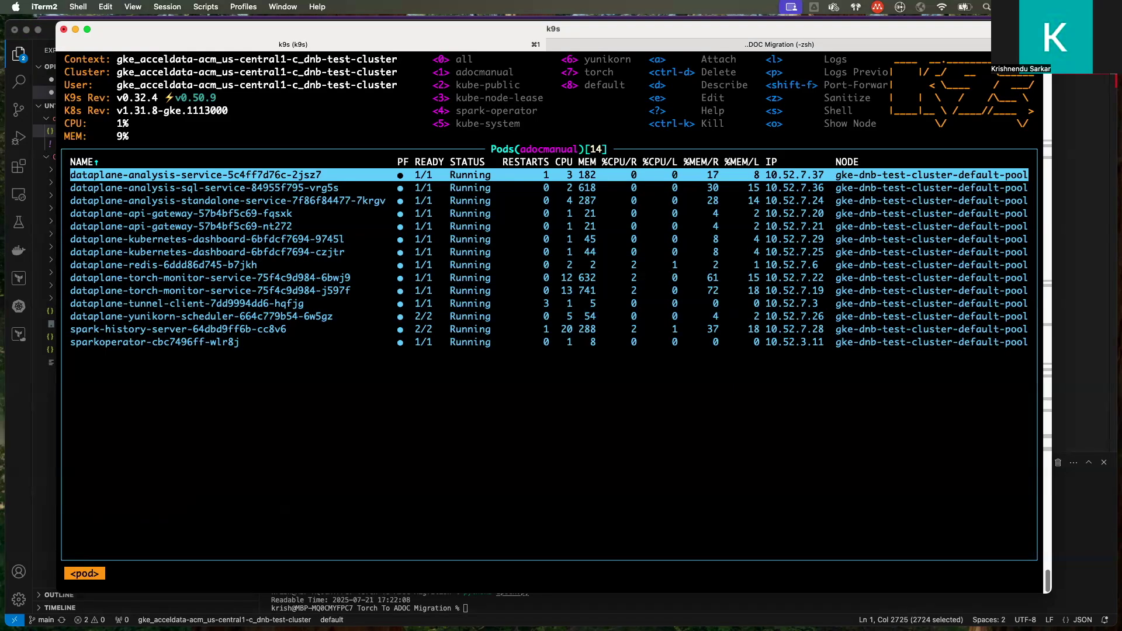
Step: Switch to the Acceldata web console in Chrome and filter the data planes list by the Running status
{"action": "key", "text": "super+Tab"}
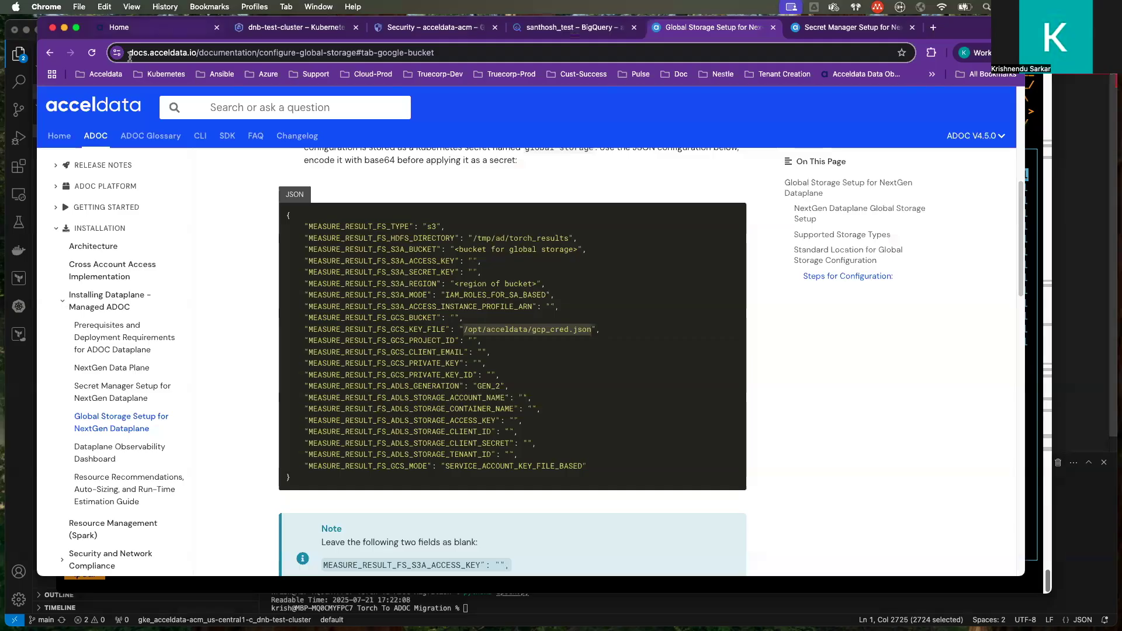
{"action": "key", "text": "super+1"}
{"action": "mouse_move", "coordinate": [51, 229]}
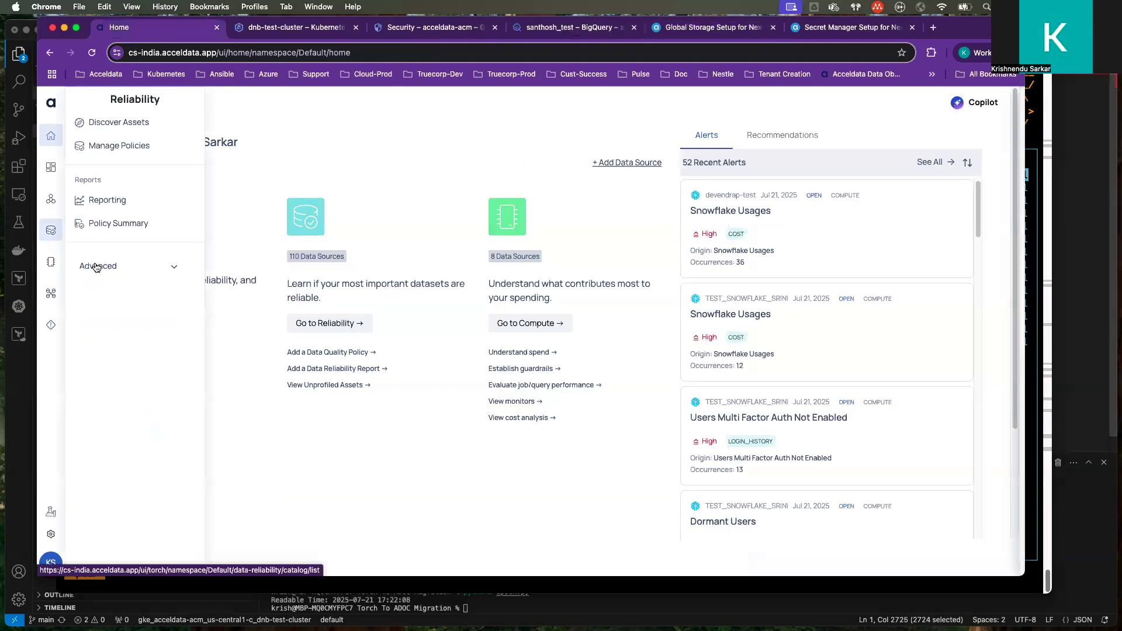
{"action": "left_click", "coordinate": [97, 267]}
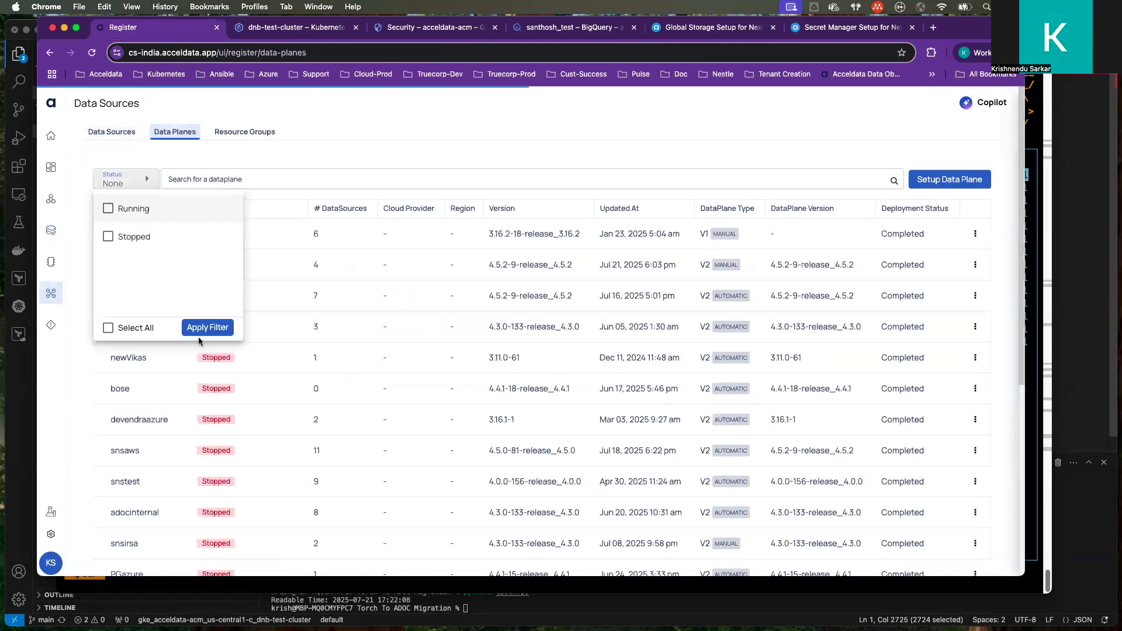
{"action": "key", "text": "space"}
{"action": "left_click", "coordinate": [205, 326]}
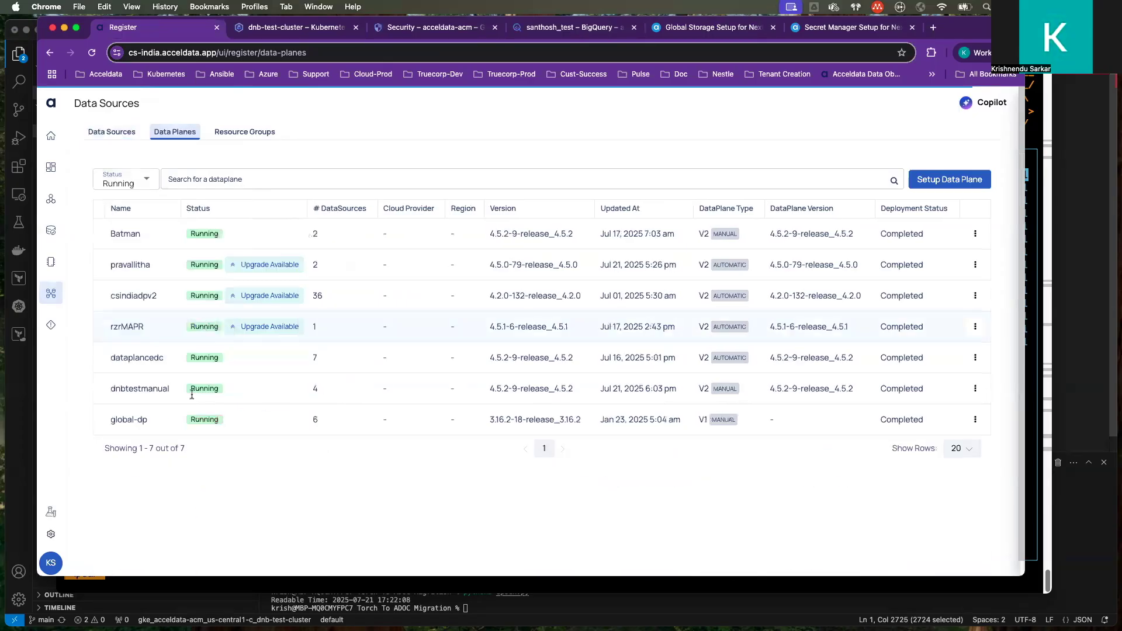
Step: Open the application configuration of the dnbtestmanual data plane and check its global storage type
{"action": "left_click_drag", "start_coordinate": [175, 392], "coordinate": [979, 394]}
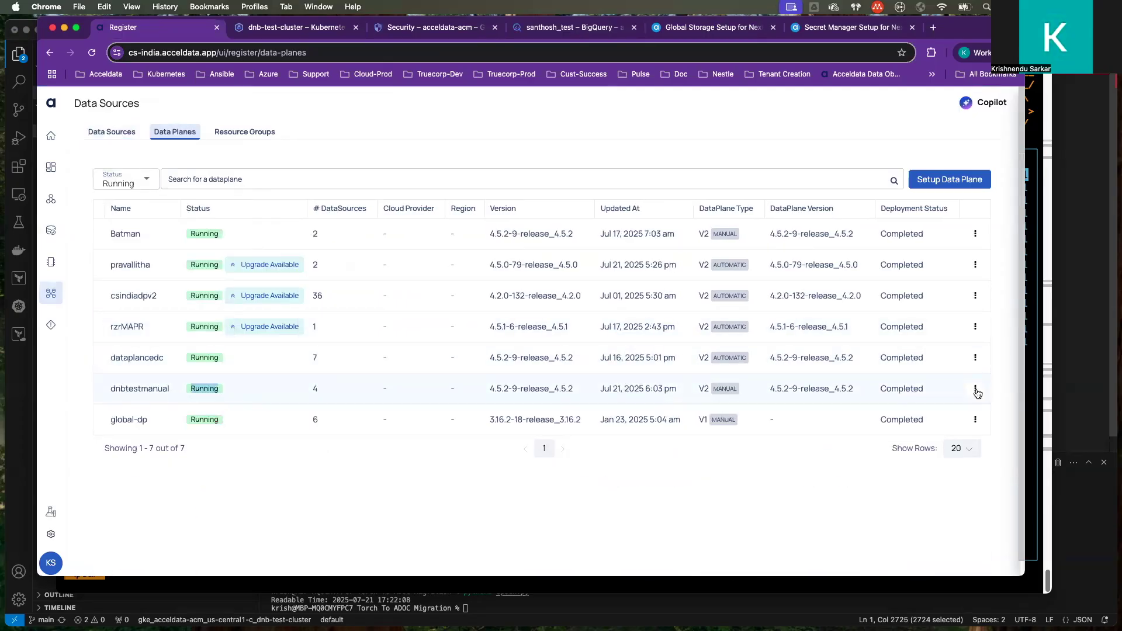
{"action": "left_click", "coordinate": [976, 390]}
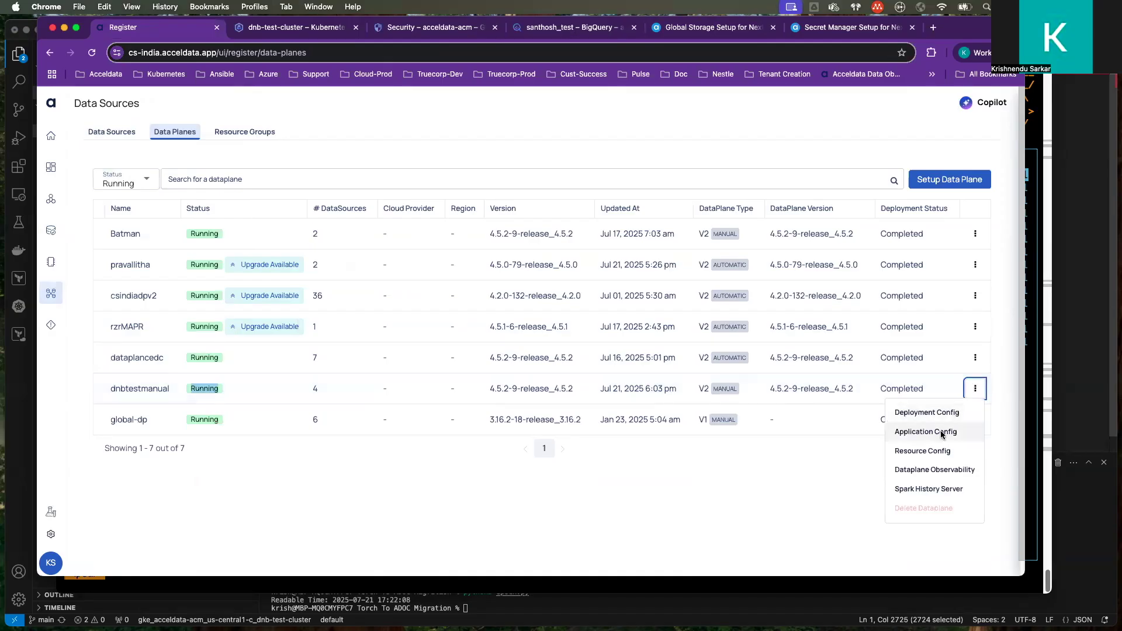
{"action": "left_click", "coordinate": [942, 433]}
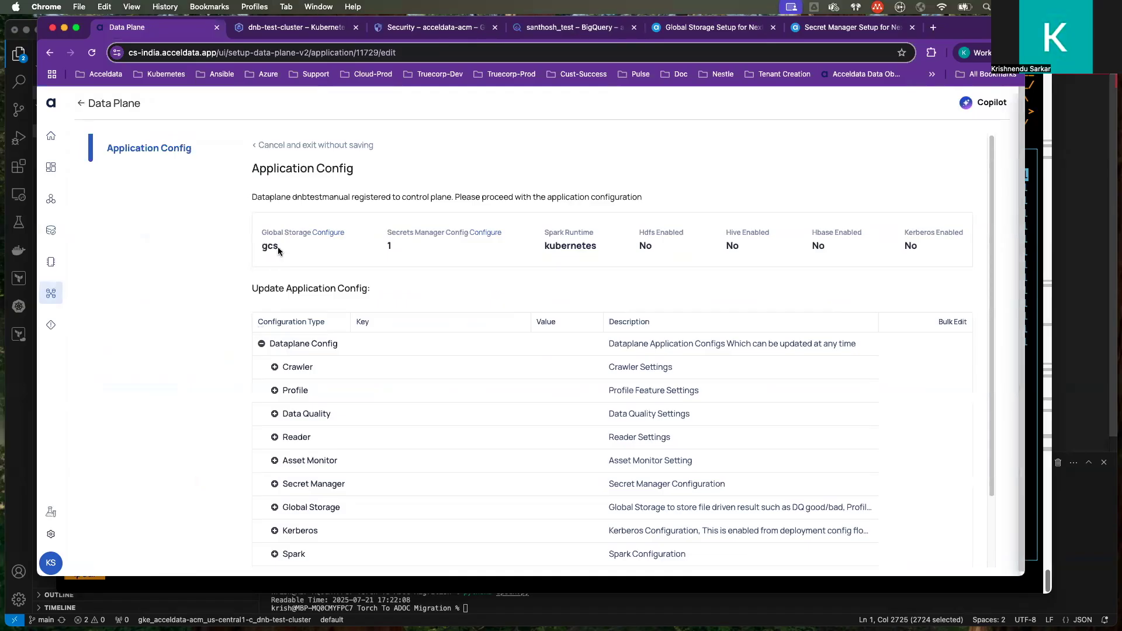
{"action": "double_click", "coordinate": [275, 248]}
{"action": "scroll", "coordinate": [300, 319], "scroll_direction": "down", "scroll_amount": 3}
{"action": "scroll", "coordinate": [198, 253], "scroll_direction": "up", "scroll_amount": 3}
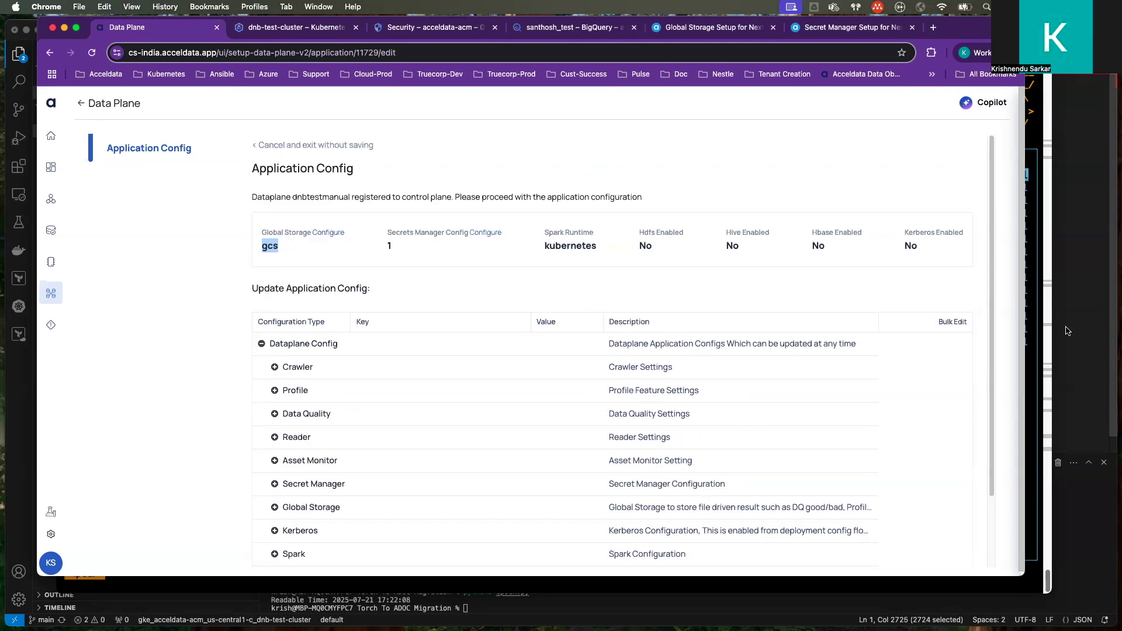